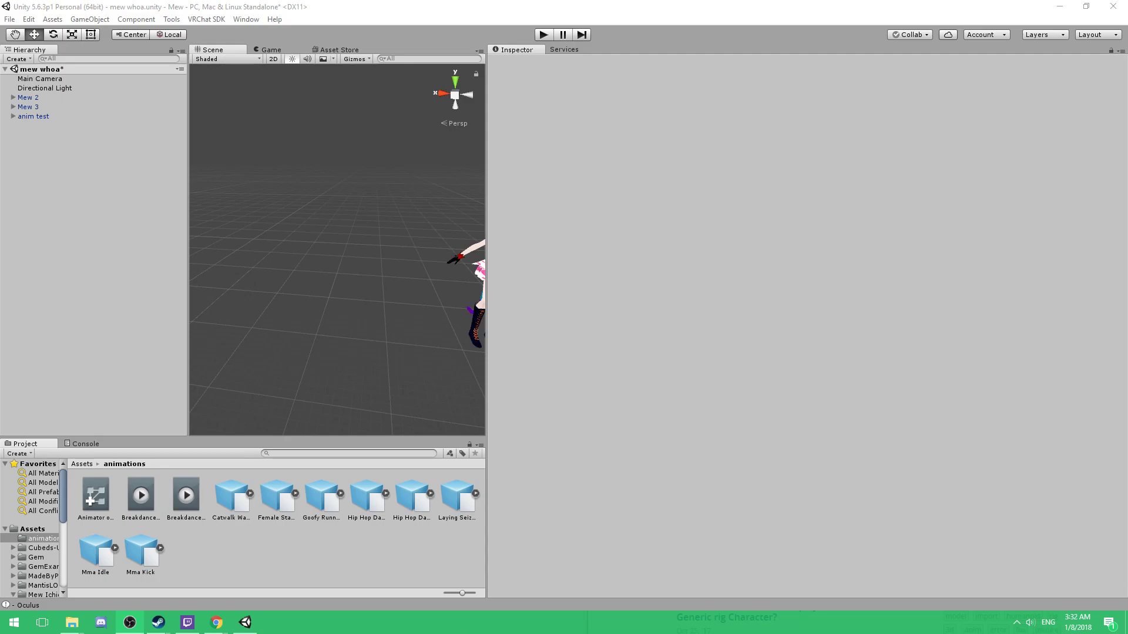
Show Animator override 2's clip list (IDLE → Breakdance Freeze Var 3), then widen and orbit the Scene view to the character.
left_click(276, 551)
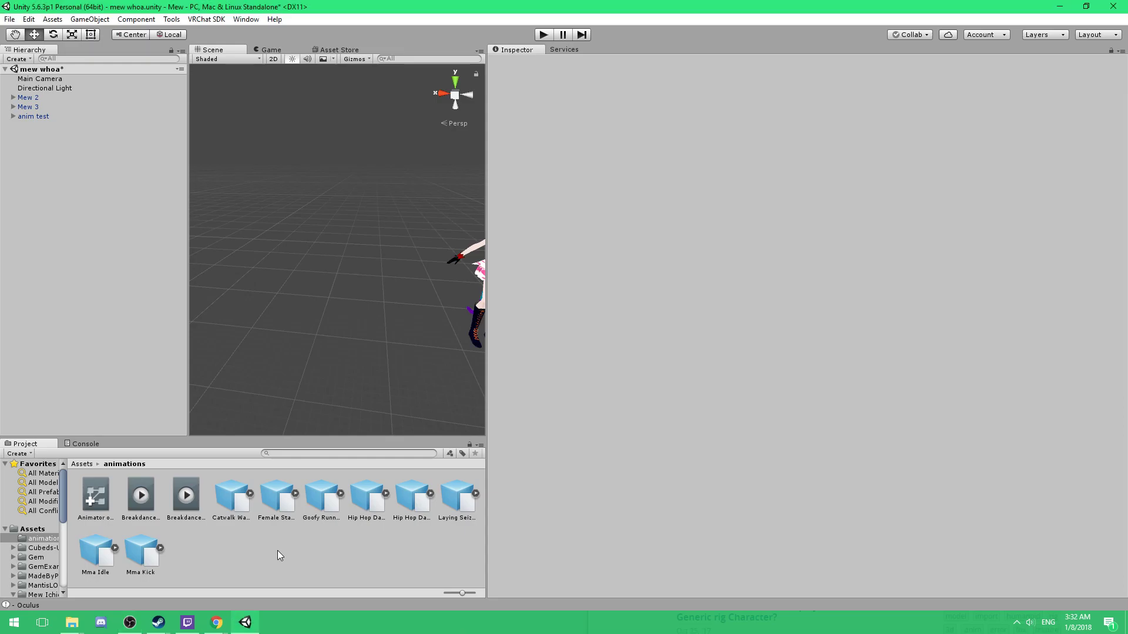
left_click(216, 499)
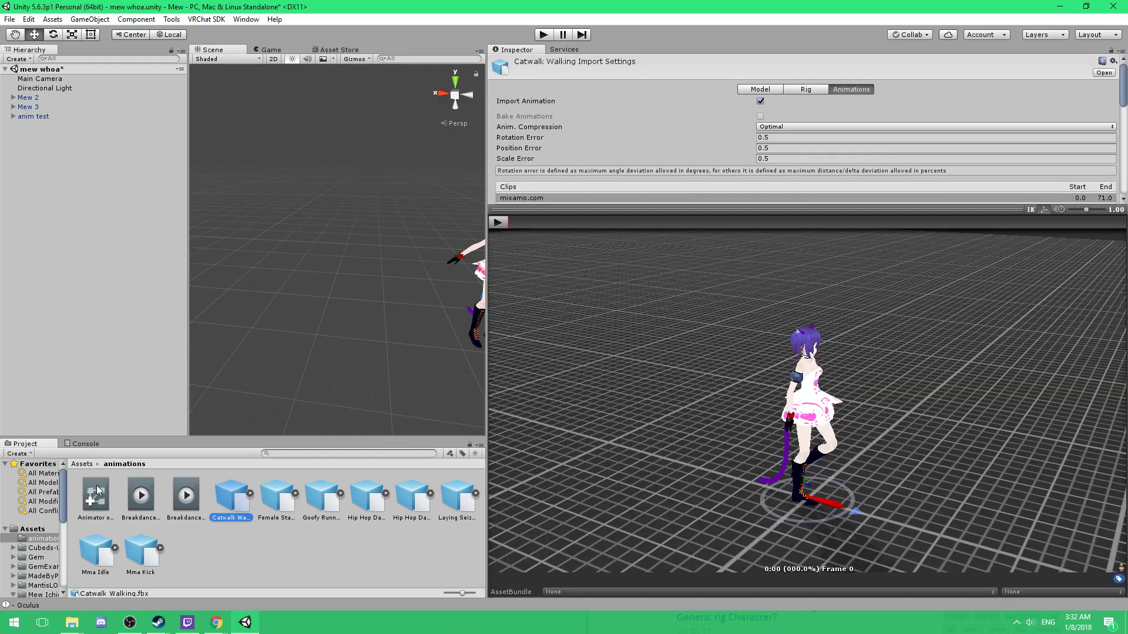
left_click(95, 496)
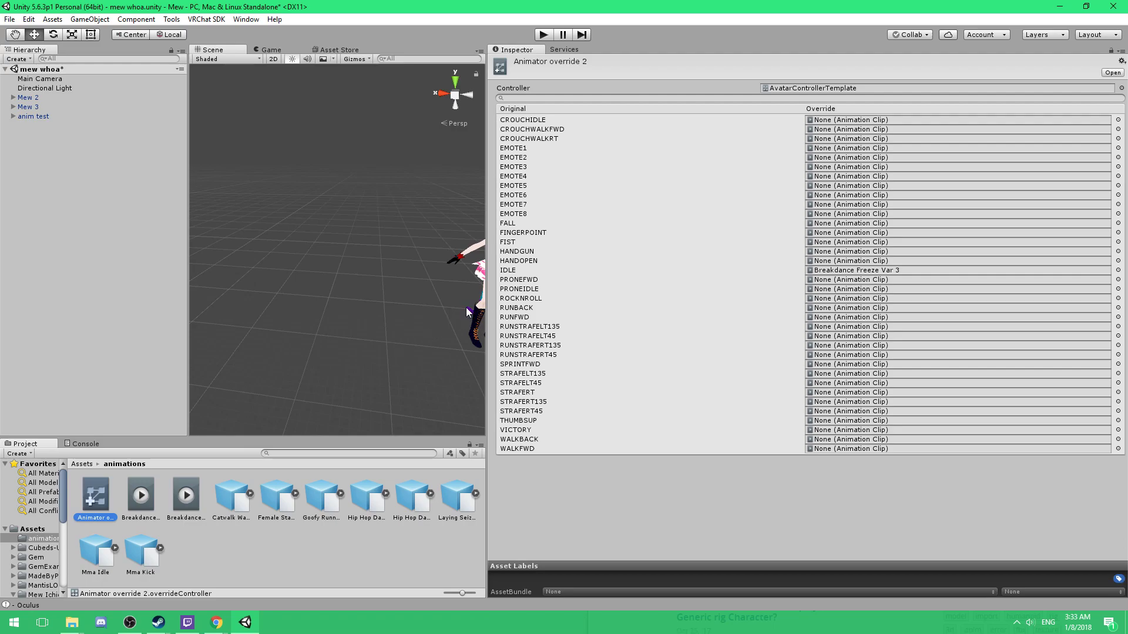
left_click_drag(489, 296, 600, 296)
mouse_move(515, 233)
right_mouse_down()
mouse_move(464, 247)
mouse_move(508, 248)
right_mouse_up()
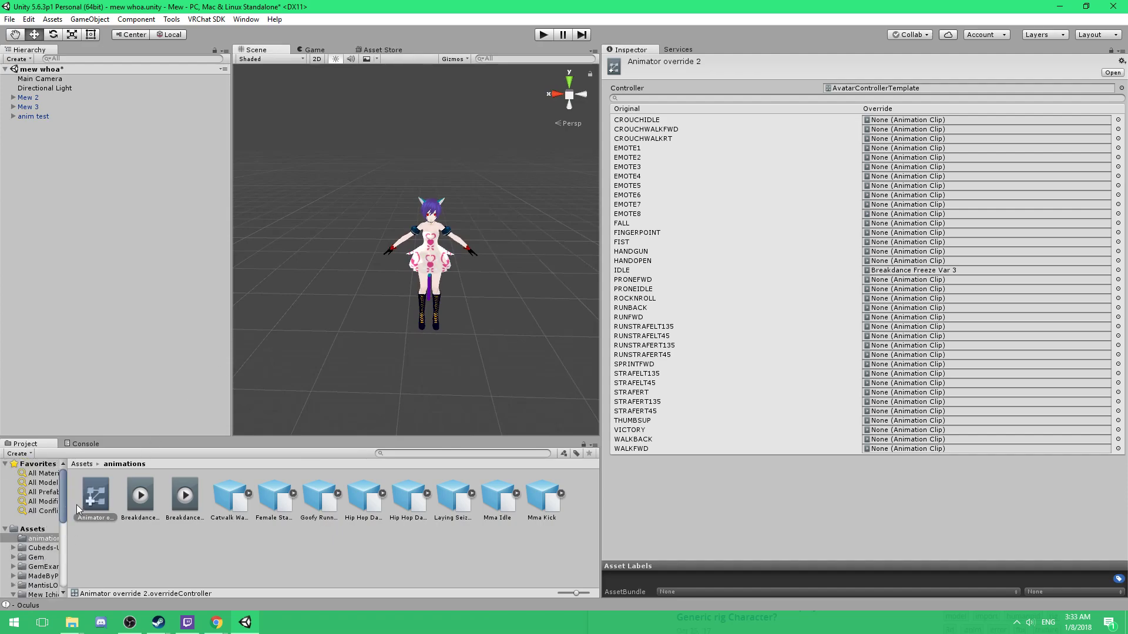
left_click(249, 495)
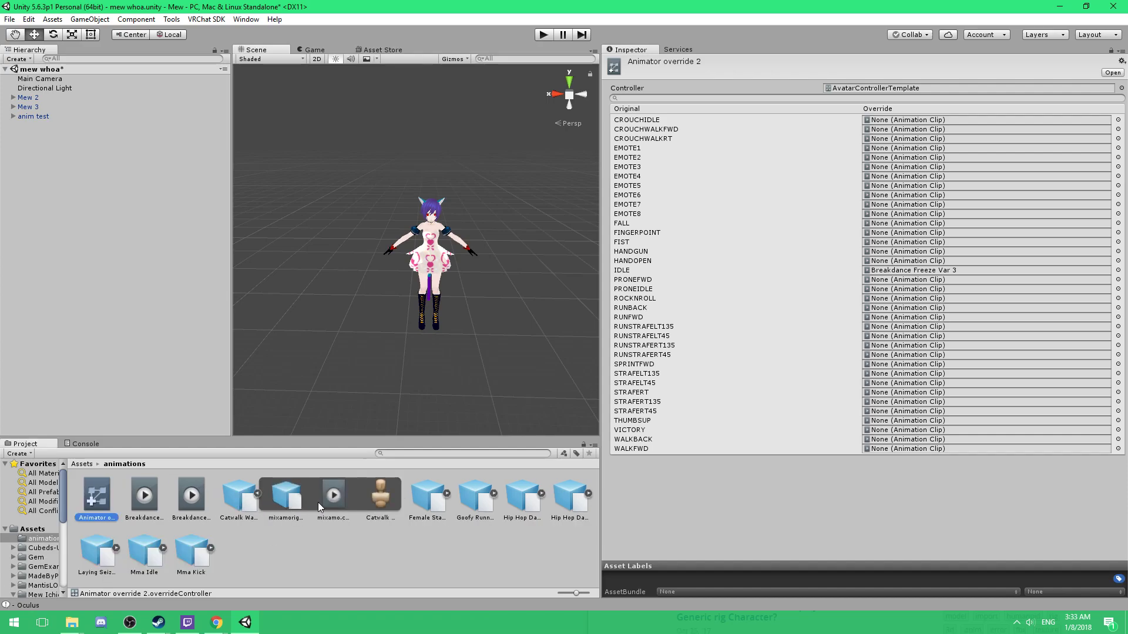
left_click(257, 496)
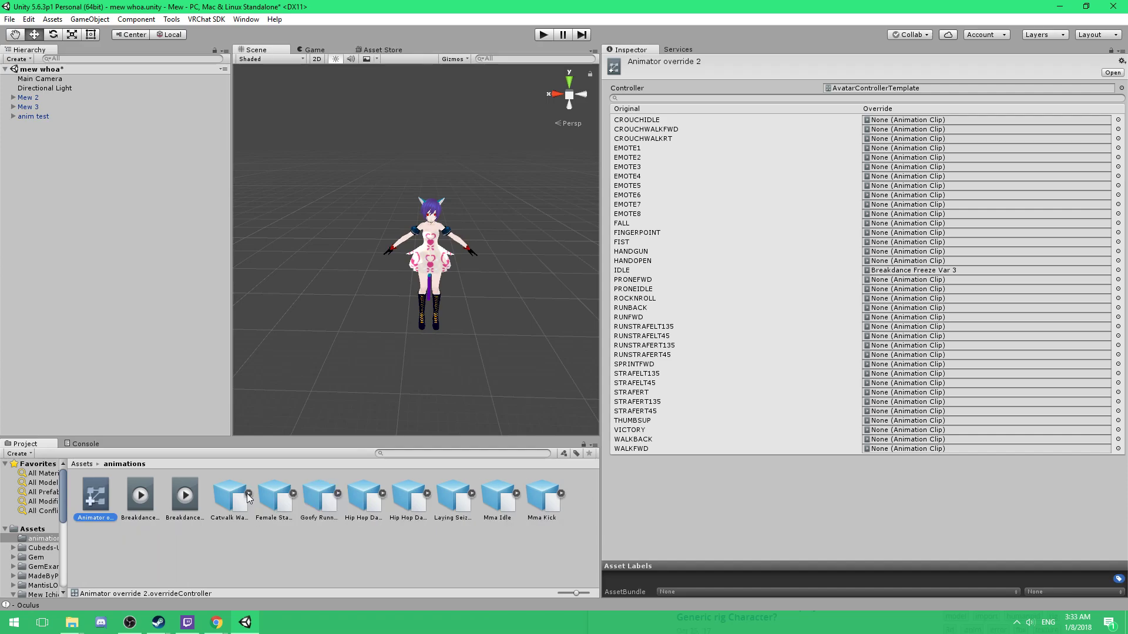
left_click(248, 497)
left_click(257, 496)
scroll(51, 528, "down", 2)
scroll(51, 527, "down", 3)
scroll(49, 532, "up", 3)
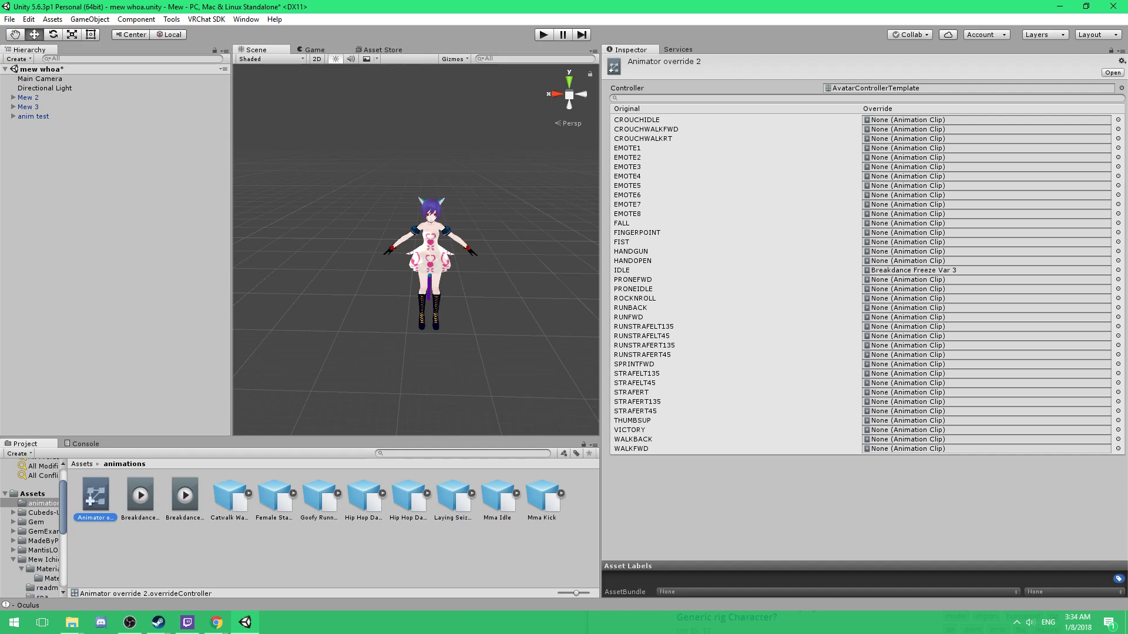
scroll(49, 531, "down", 3)
Navigate VRCSDK > Examples > Sample Assets > Animation and collapse Male_Standard's sub-assets.
scroll(44, 546, "down", 6)
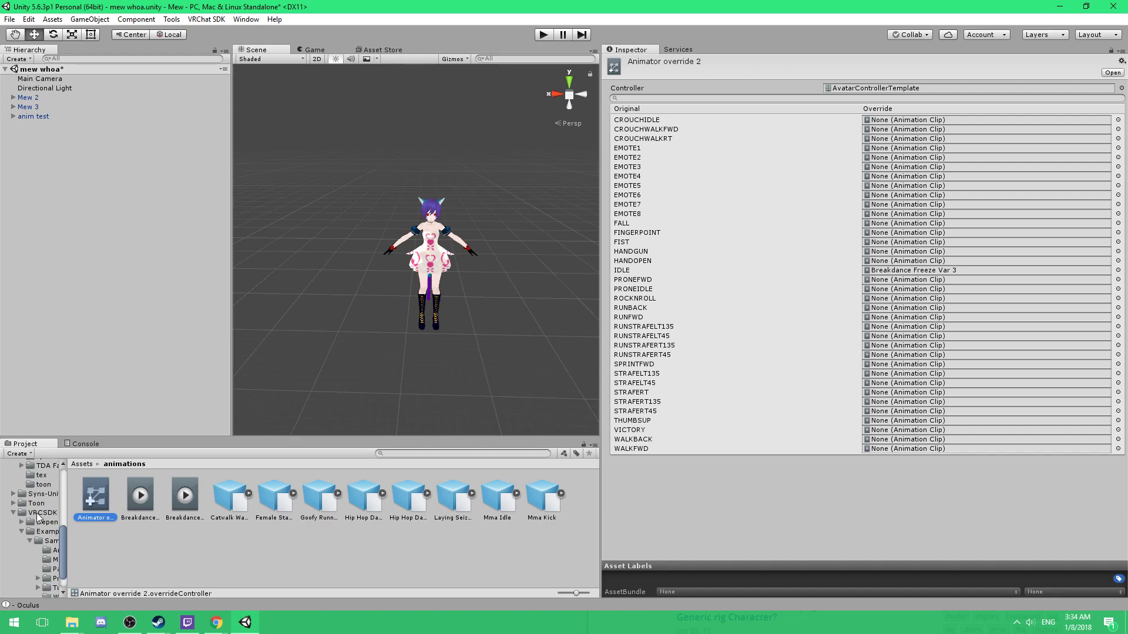
left_click(39, 513)
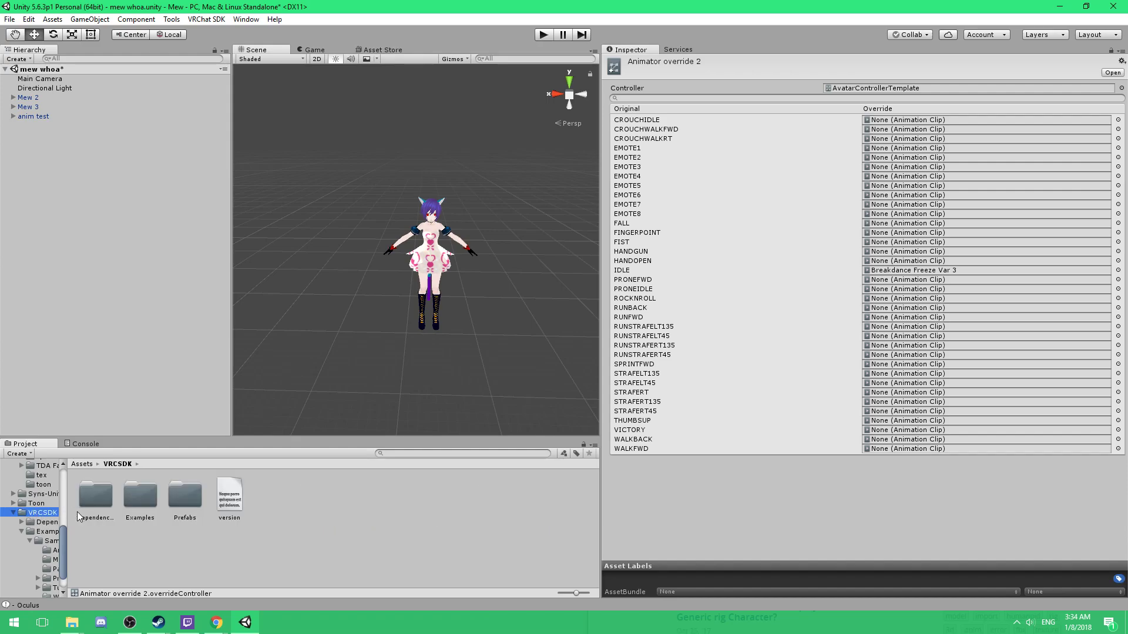
double_click(140, 498)
double_click(101, 503)
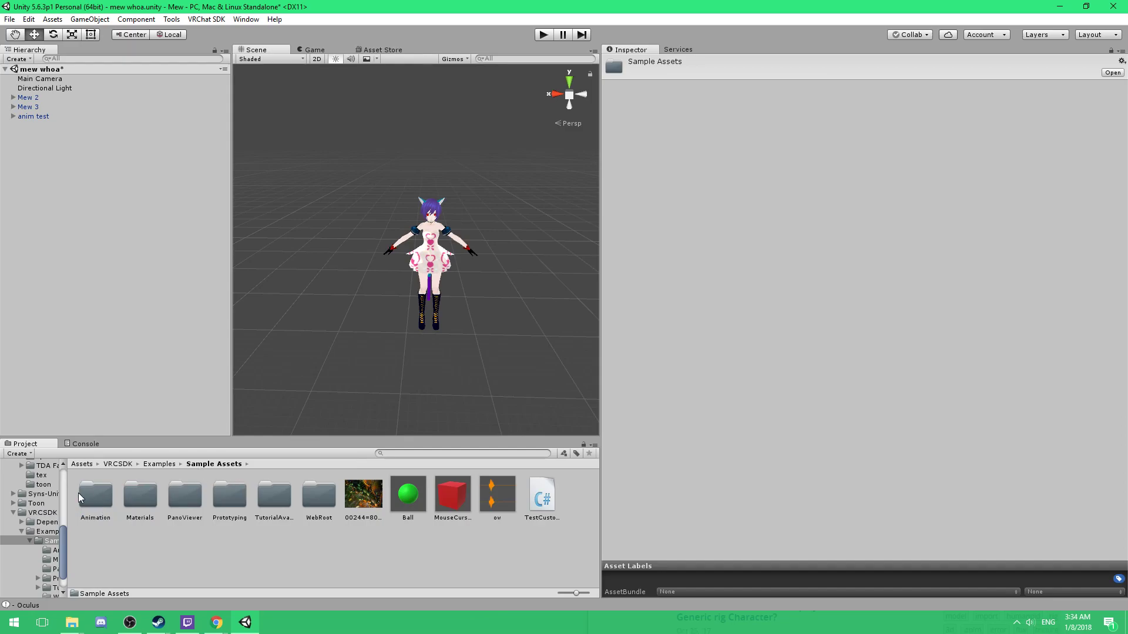
double_click(95, 497)
scroll(196, 526, "down", 1)
scroll(215, 524, "up", 1)
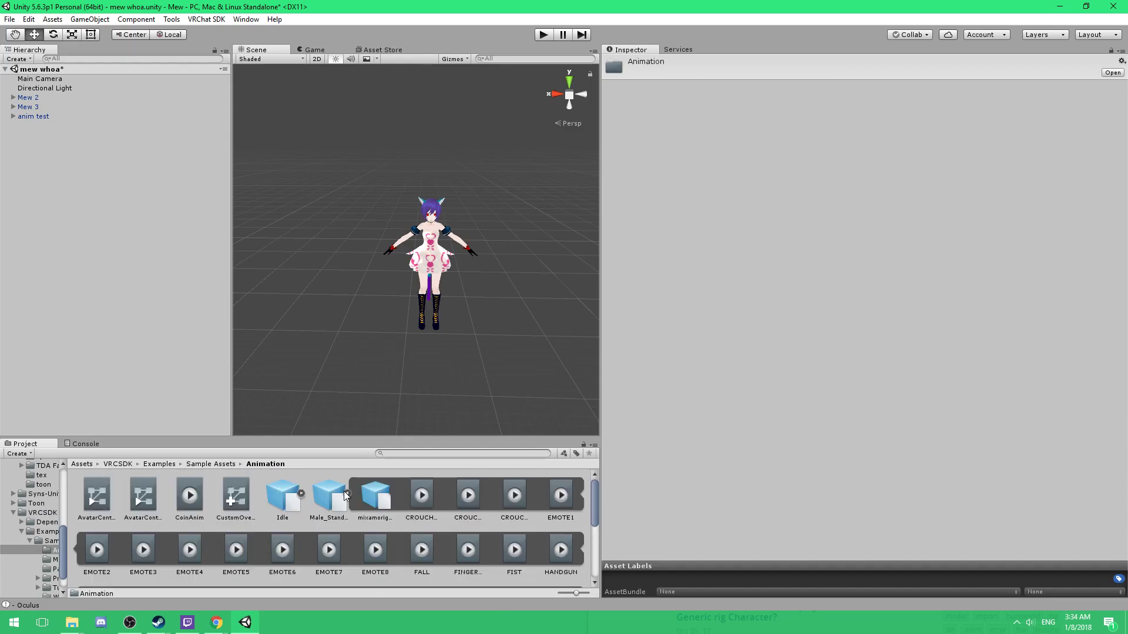
left_click(346, 495)
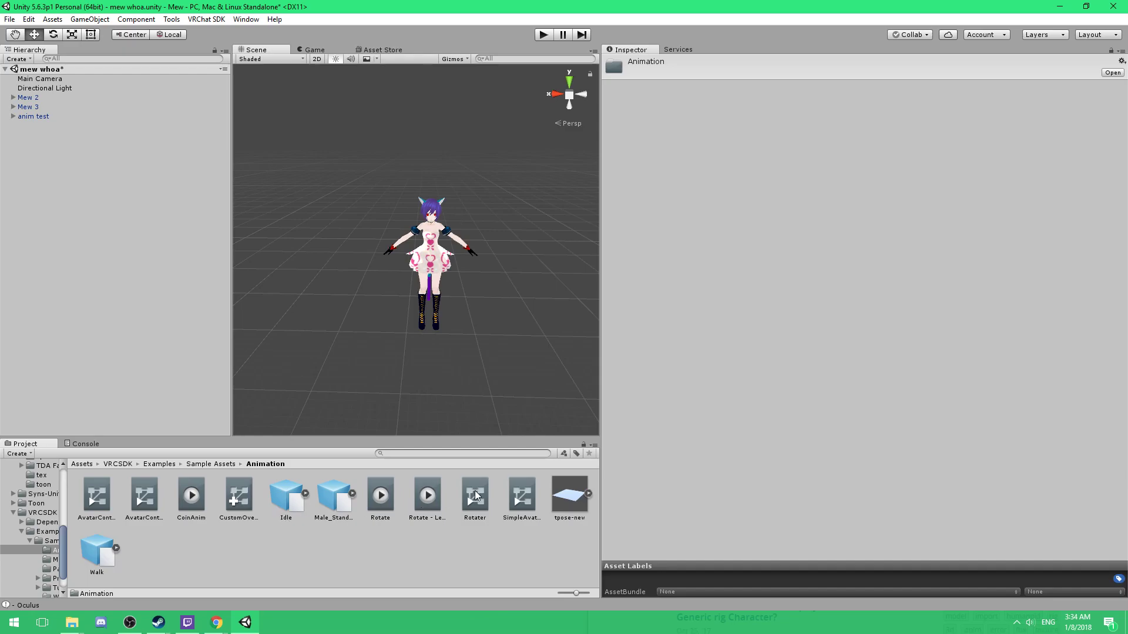
Inspect the empty sample override controller CustomOverrideEmpty.
left_click(247, 495)
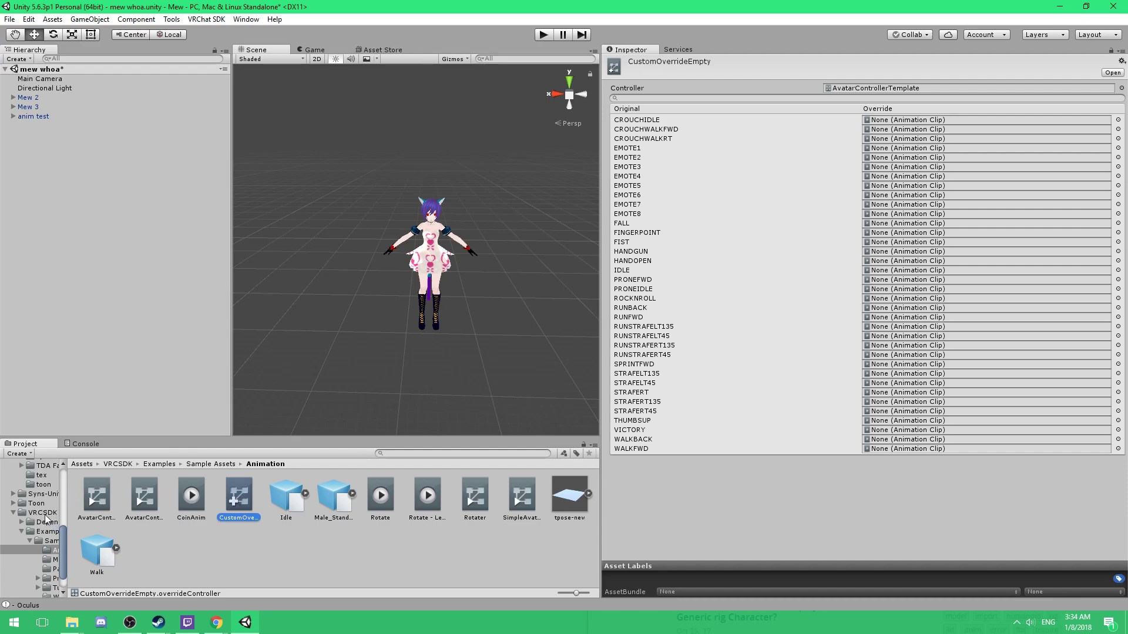
scroll(48, 516, "down", 2)
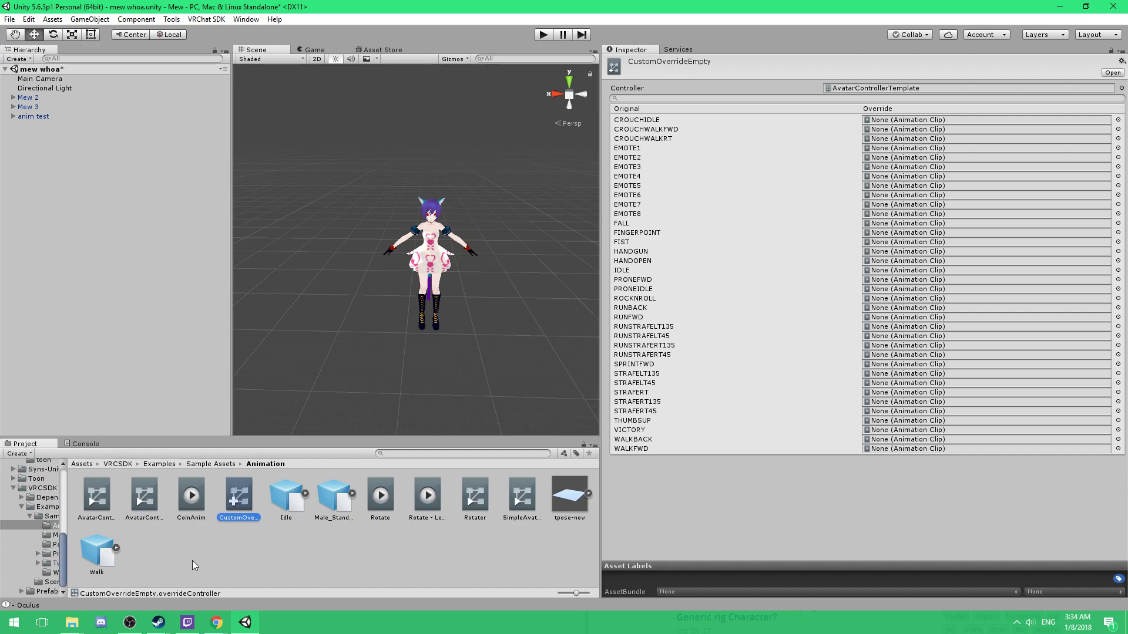
scroll(39, 529, "up", 3)
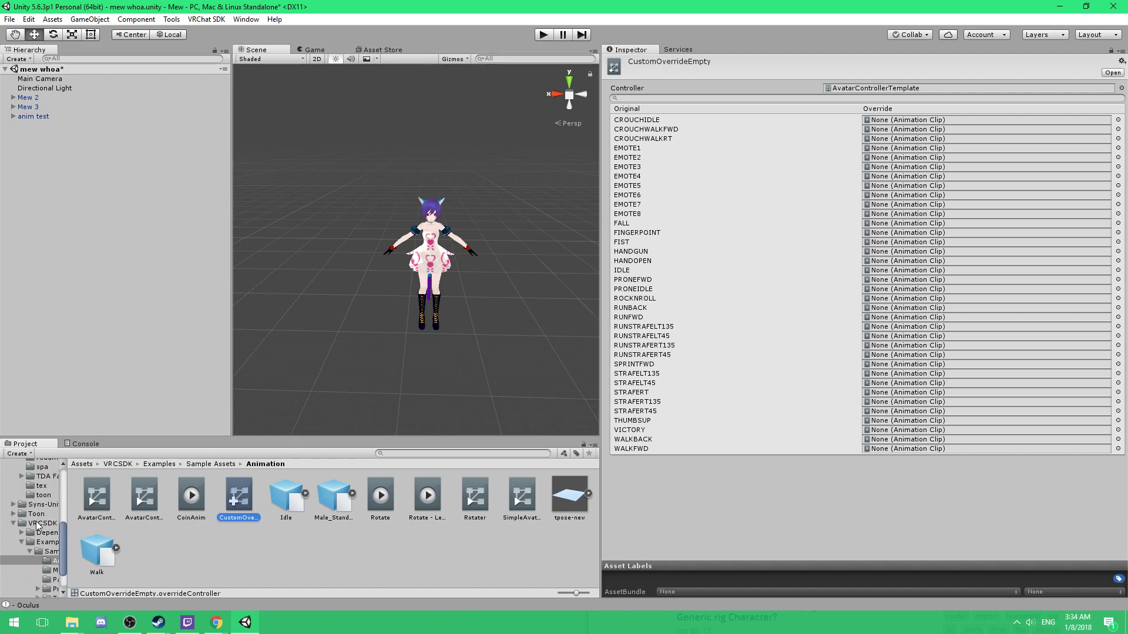
scroll(37, 523, "up", 5)
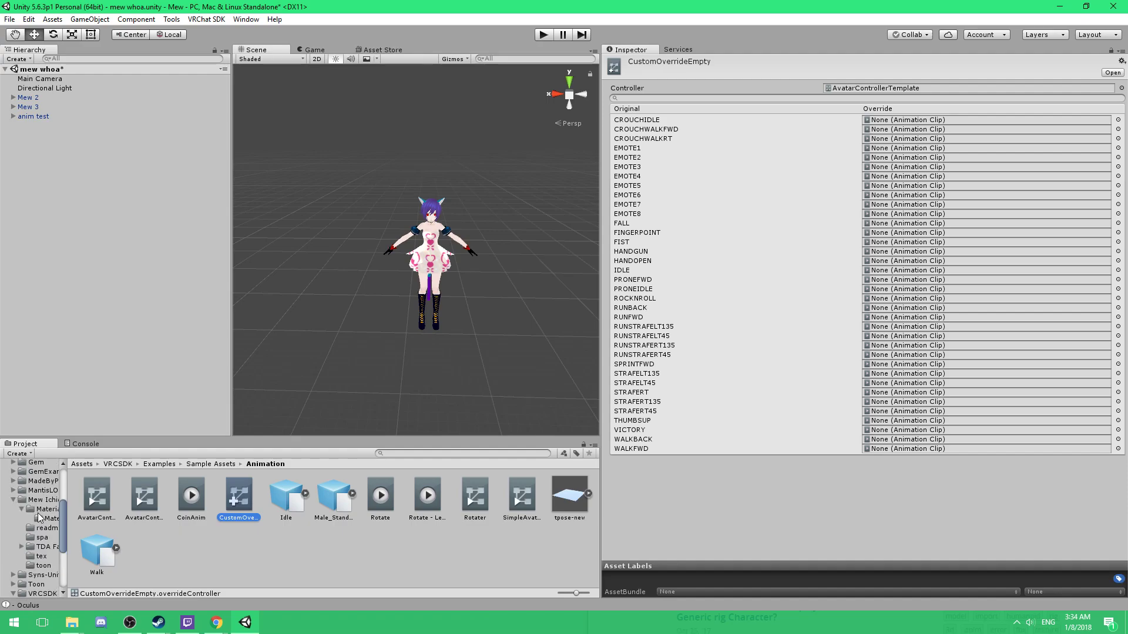
Return to Assets > animations and show Animator override 2's clip list again.
left_click(30, 505)
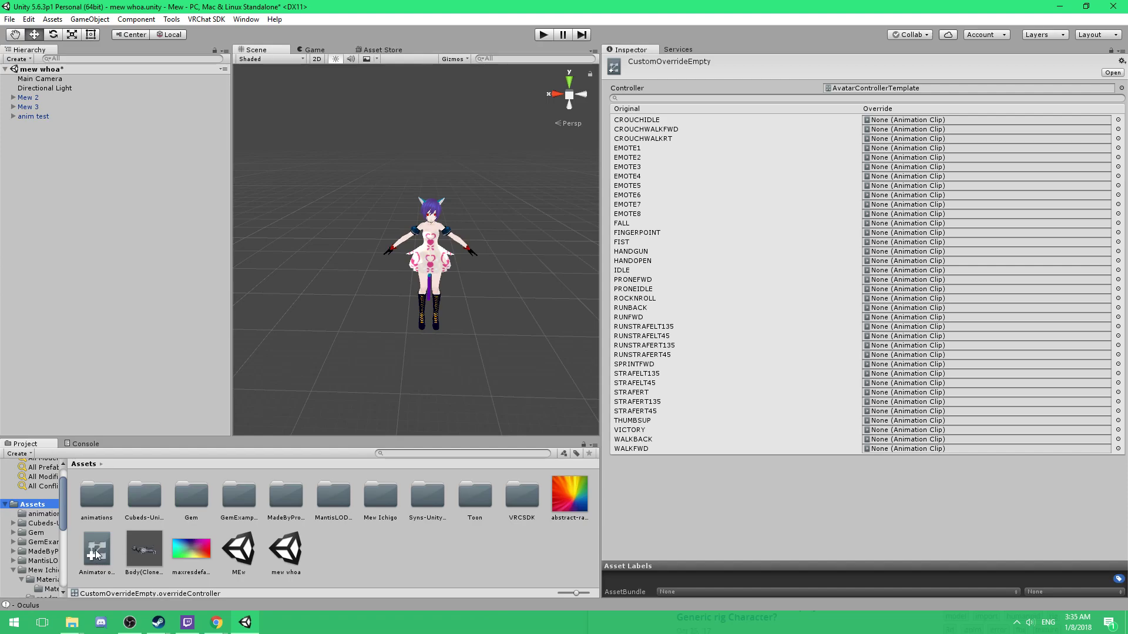
double_click(93, 502)
left_click(104, 505)
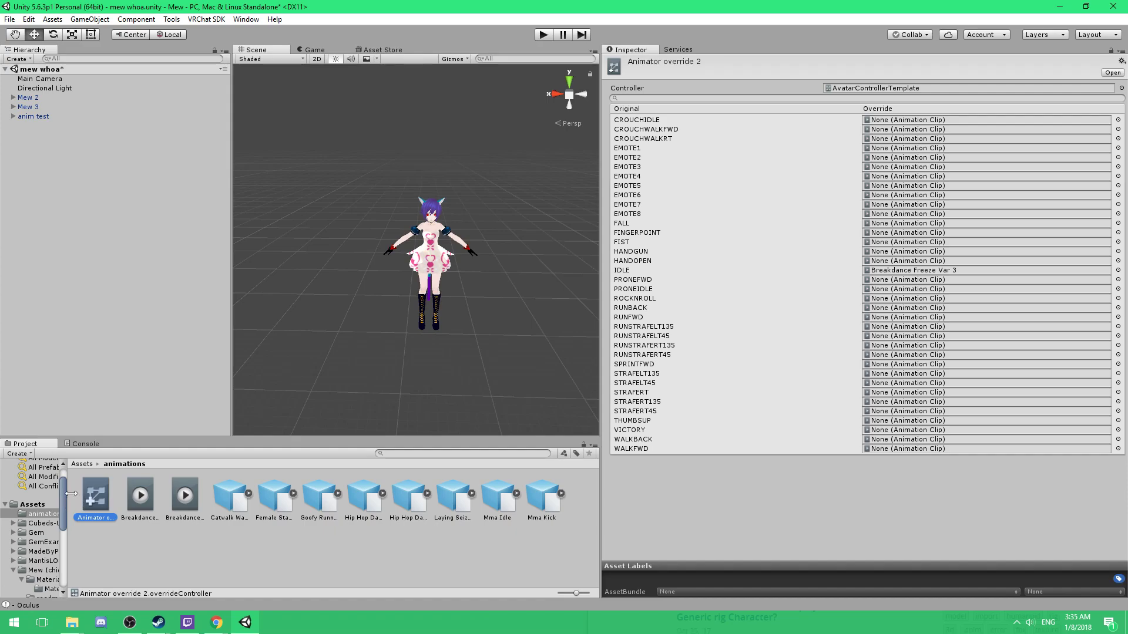
scroll(326, 302, "down", 2)
left_click_drag(327, 302, 400, 276, "alt")
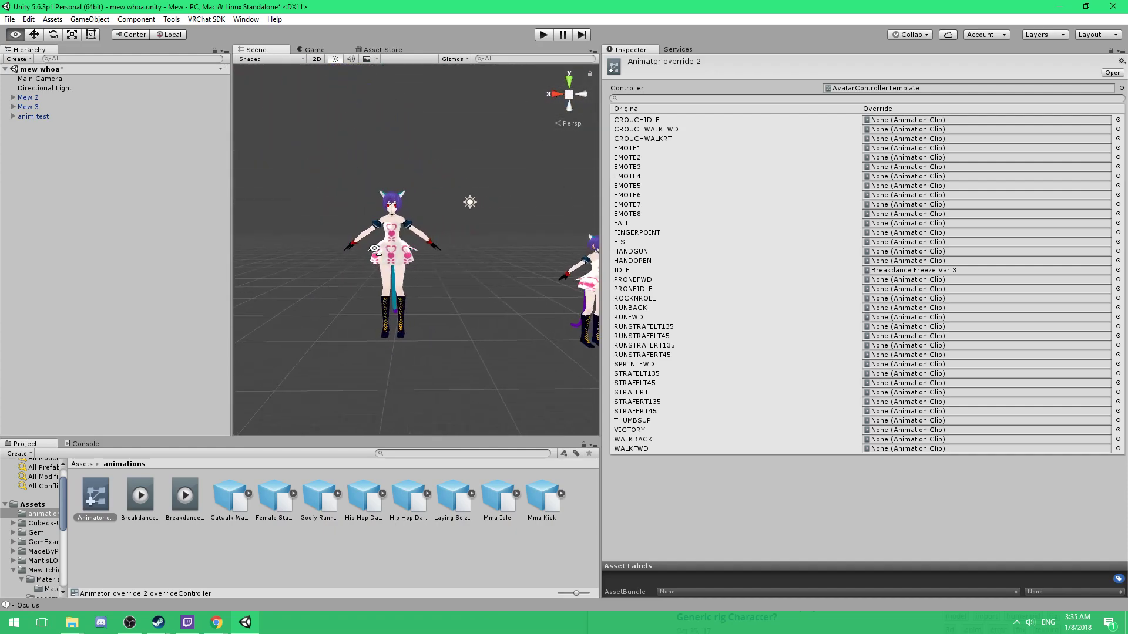
left_click(33, 117)
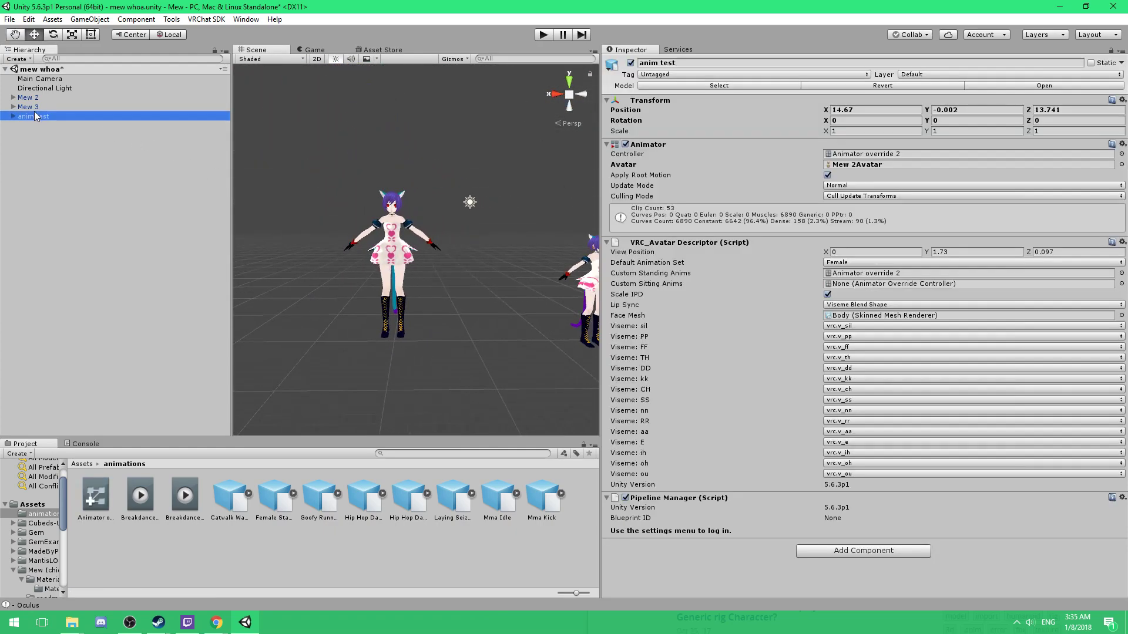
left_click(32, 107)
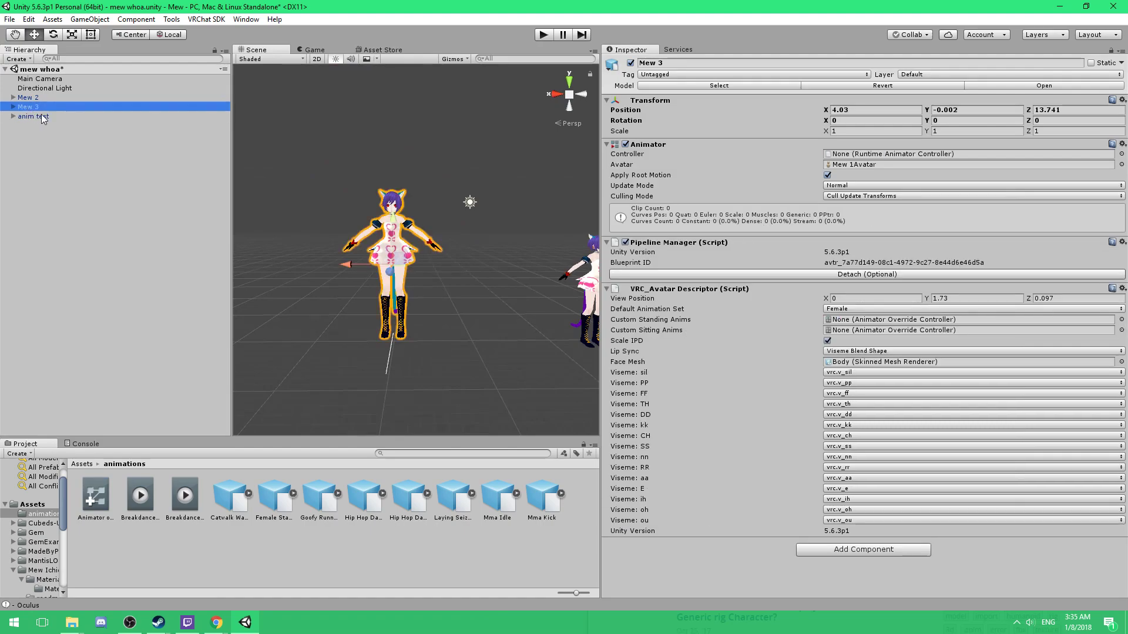
middle_click_drag(291, 242, 322, 259)
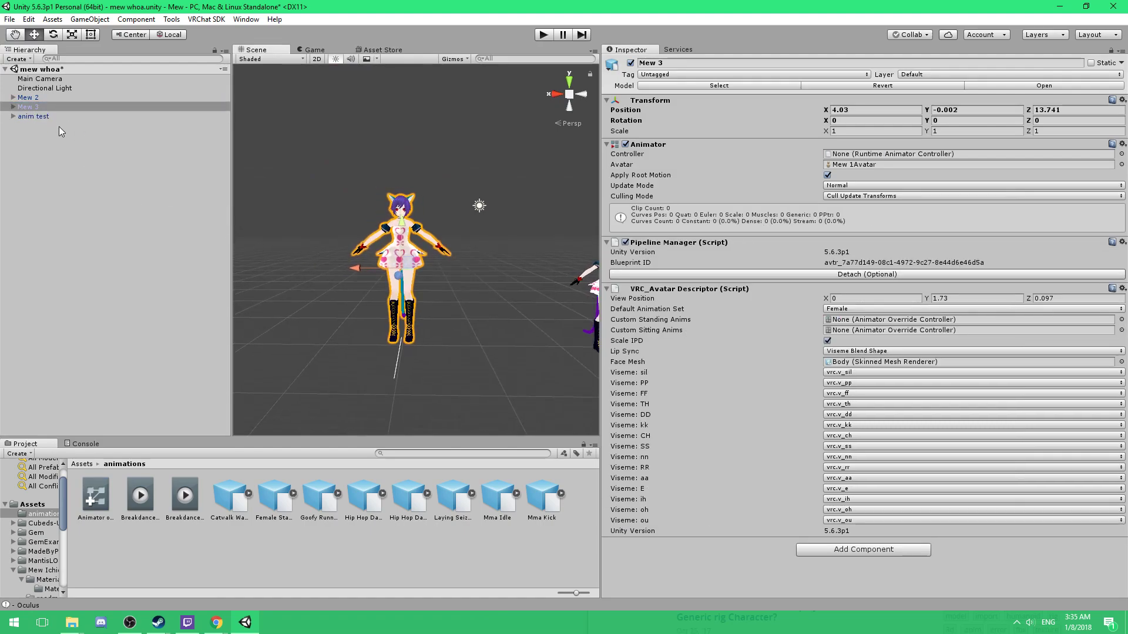
double_click(37, 113)
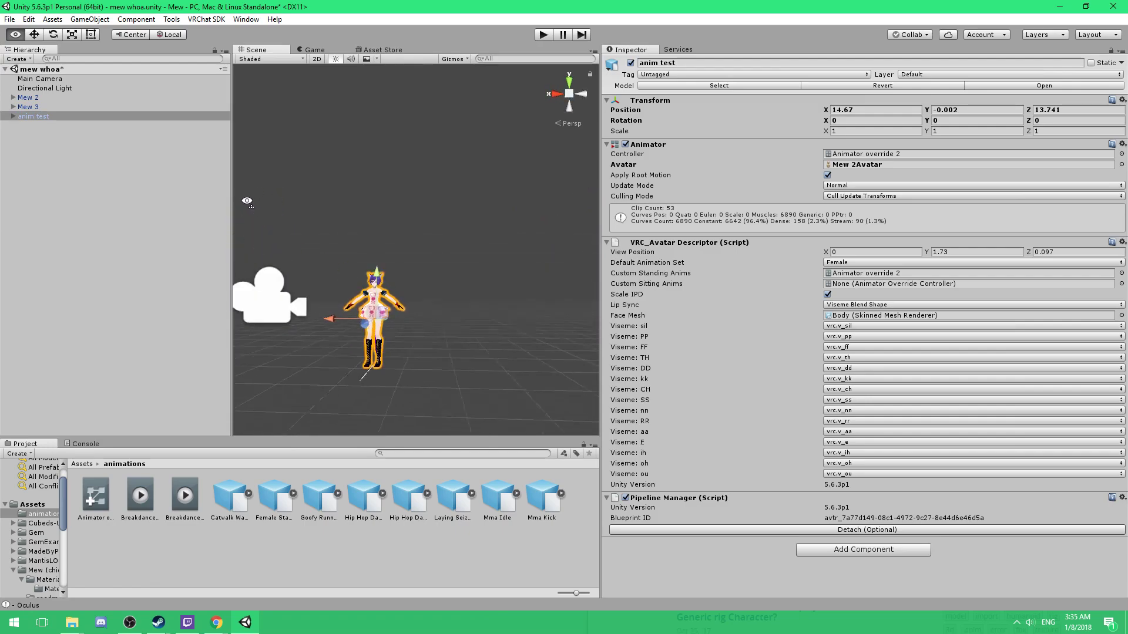
left_click_drag(245, 200, 286, 257, "alt")
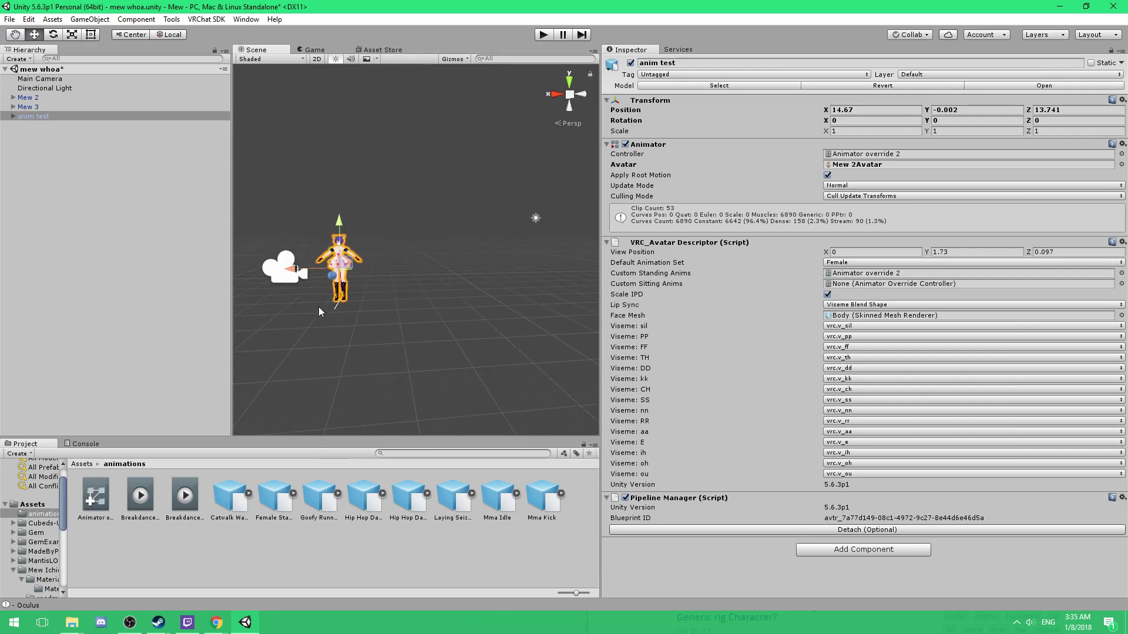
right_click_drag(303, 286, 372, 367, "alt")
mouse_move(370, 367)
left_mouse_down("alt")
mouse_move(403, 393)
mouse_move(411, 373)
mouse_move(373, 368)
left_mouse_up("alt")
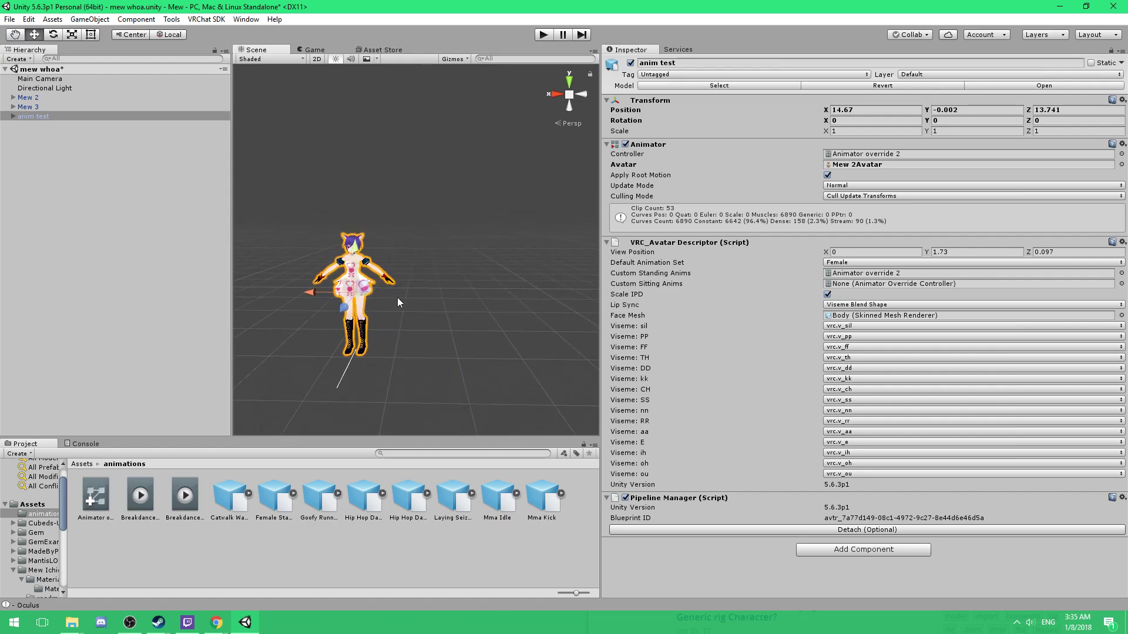
Open the Mew Ichigo folder, check Mew 1 then Mew 2's import settings, and orbit around the characters.
scroll(39, 527, "down", 3)
scroll(39, 526, "up", 2)
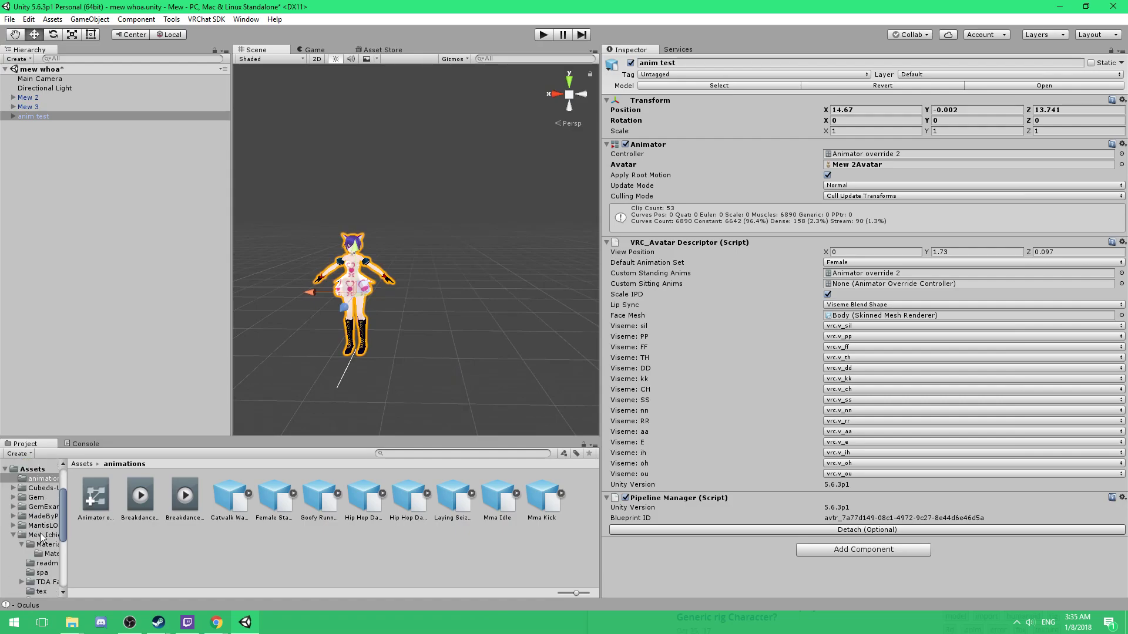
left_click(41, 535)
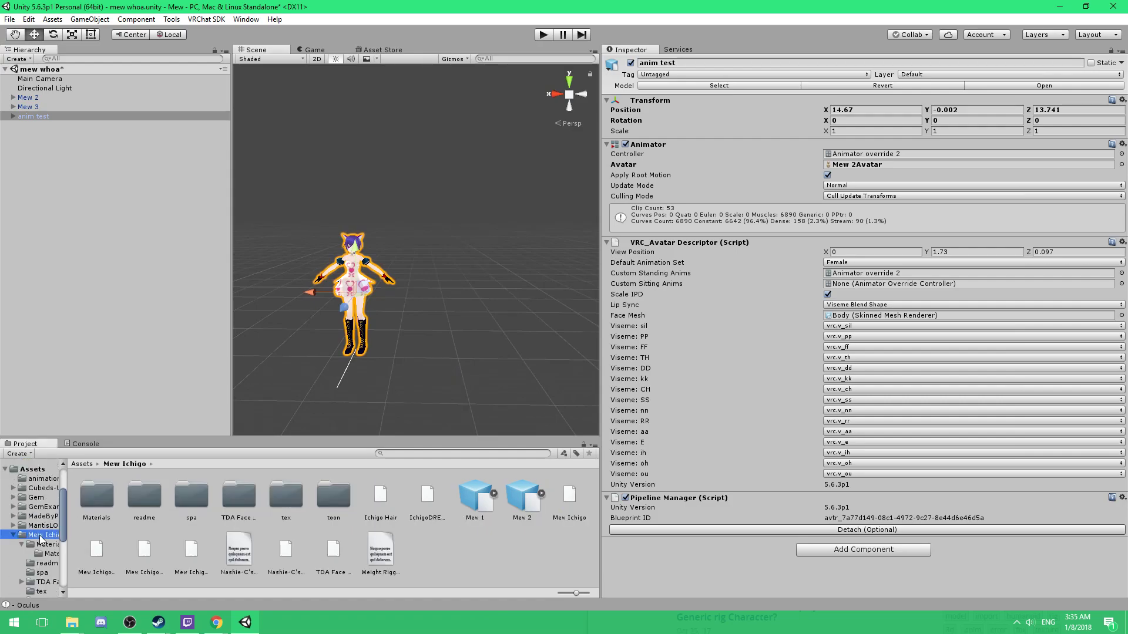
left_click(479, 495)
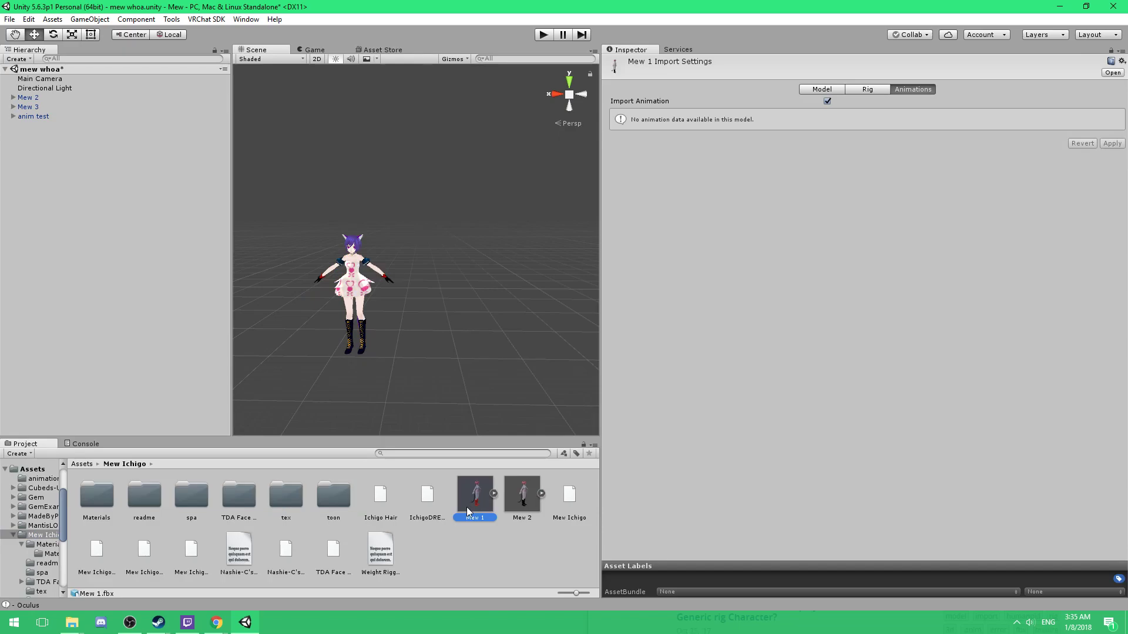
left_click(527, 508)
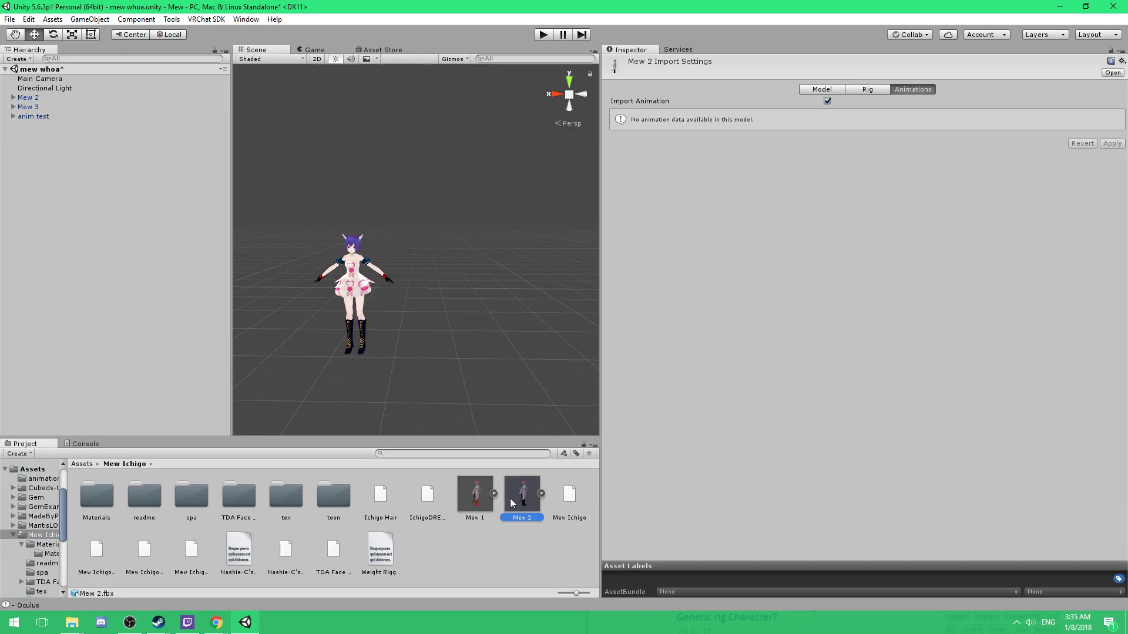
left_click_drag(494, 432, 459, 392, "alt")
scroll(459, 392, "up", 6)
scroll(447, 413, "down", 2)
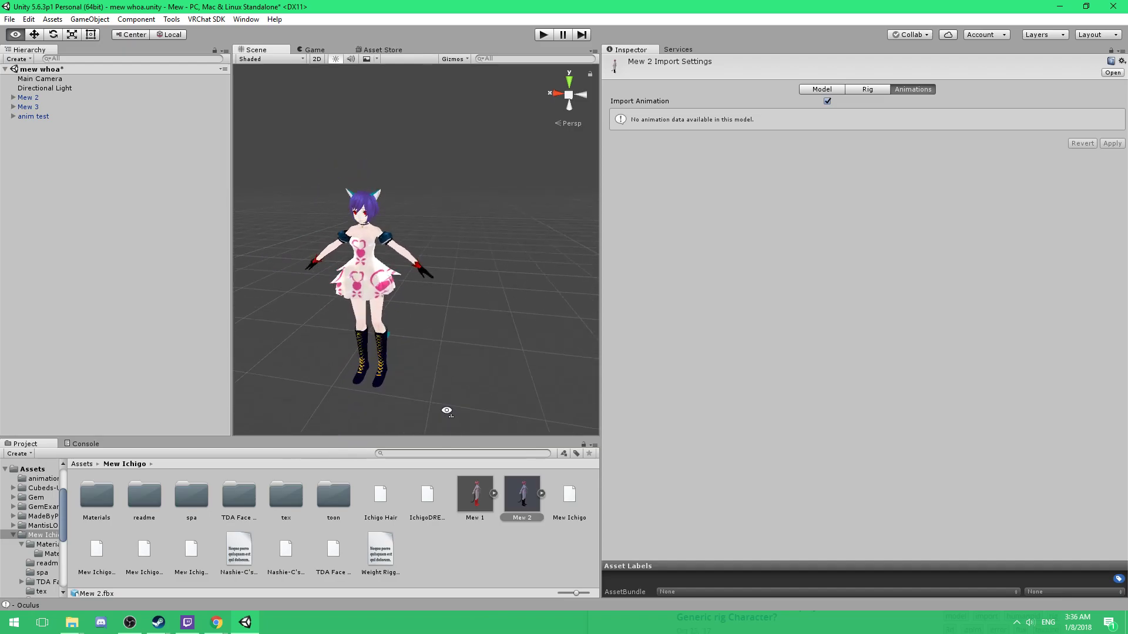
scroll(447, 411, "down", 4)
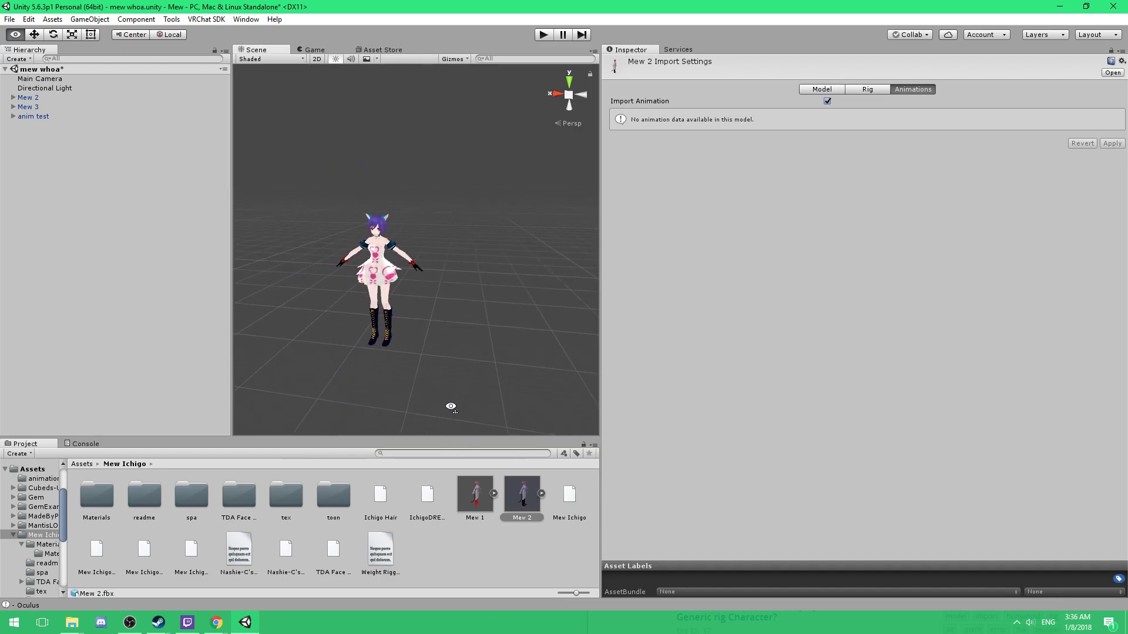
left_click_drag(448, 408, 406, 394, "alt")
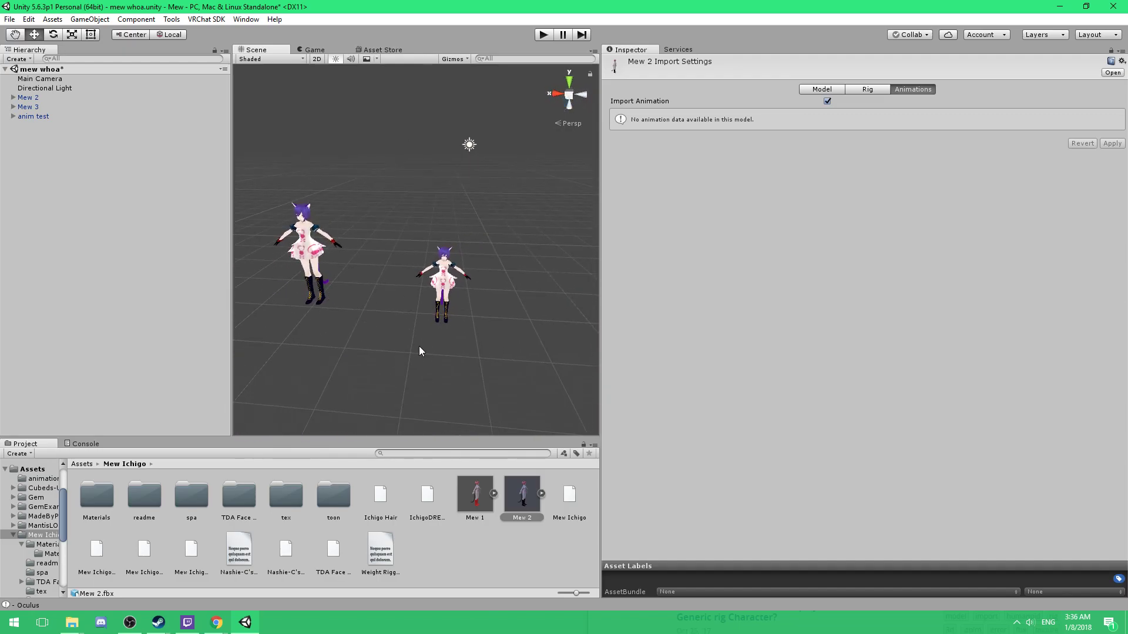
left_click_drag(419, 351, 424, 312, "alt")
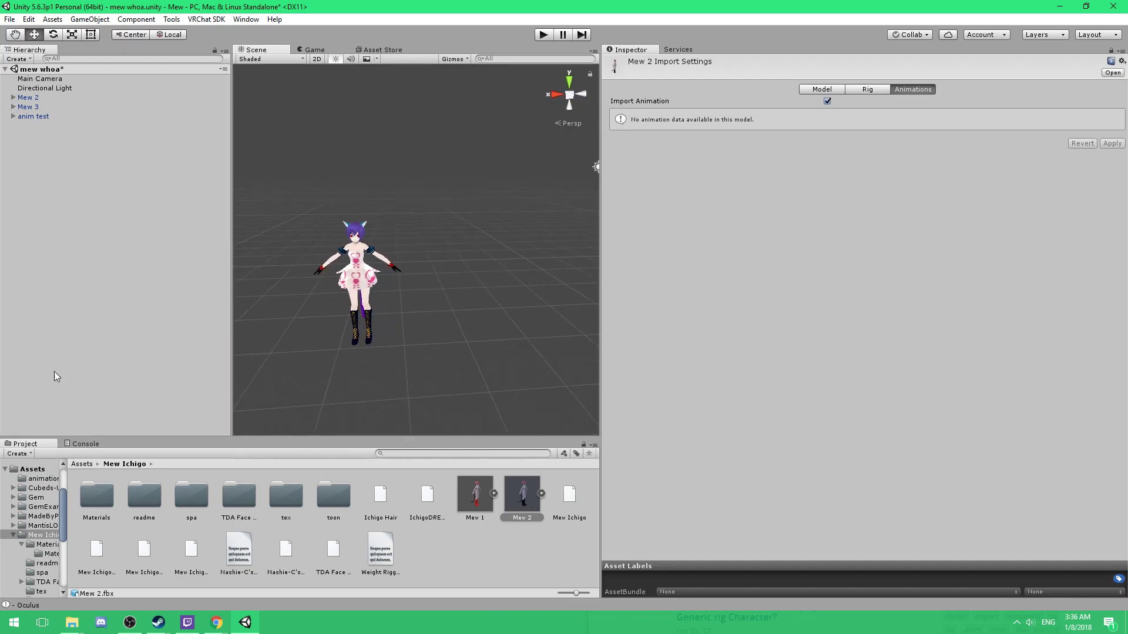
Select anim test and confirm in the avatar picker that its Animator avatar stays Mew 2Avatar.
left_click(31, 117)
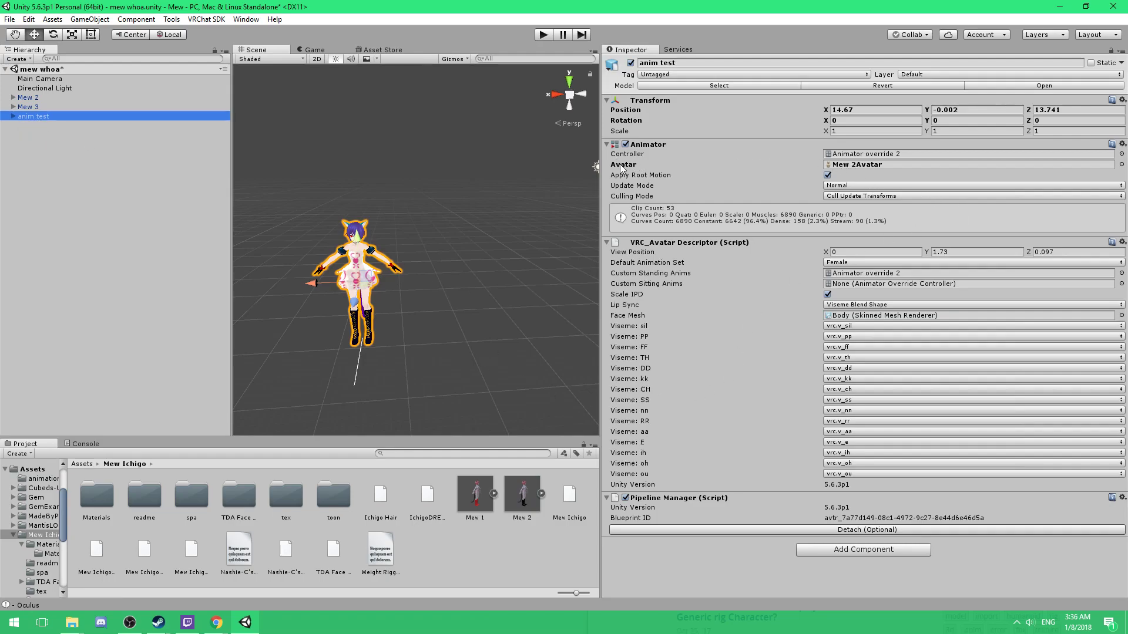
left_click(1122, 165)
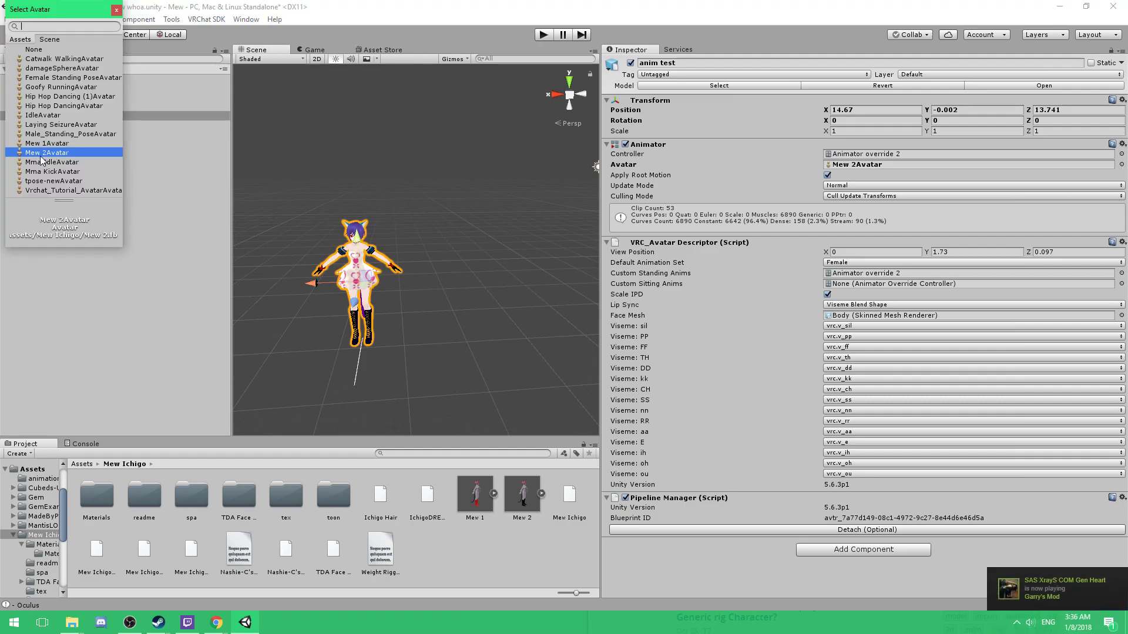
left_click(117, 10)
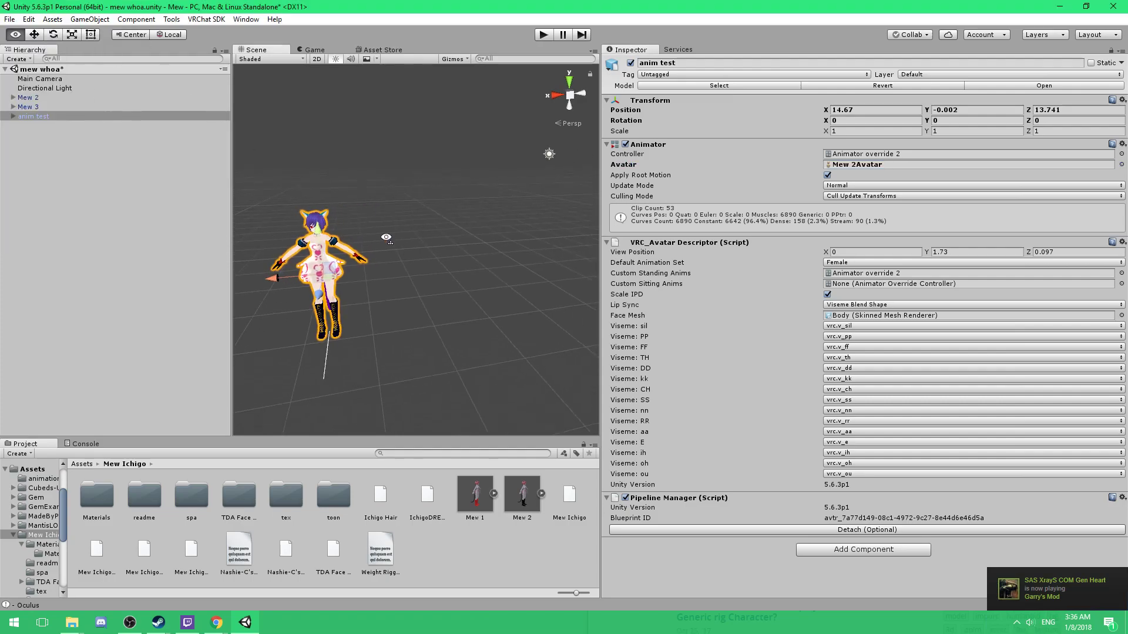
scroll(411, 264, "up", 5)
left_click_drag(446, 216, 339, 203, "alt")
scroll(292, 348, "down", 2)
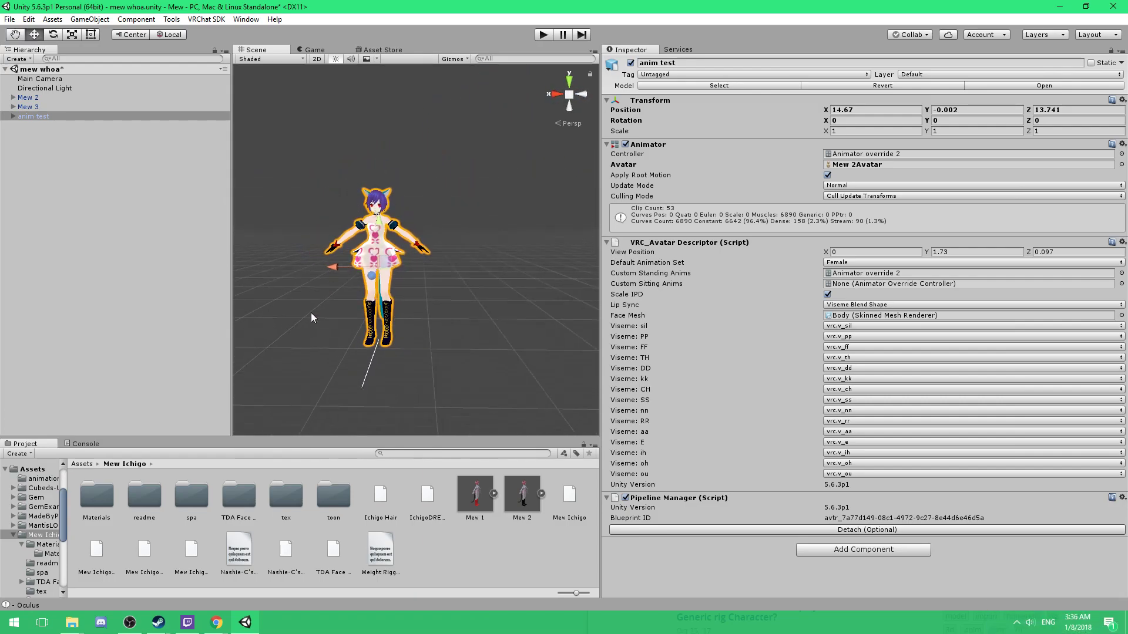
left_click_drag(371, 385, 370, 428, "alt")
Open the animations folder, review Animator override 2's IDLE override, then reselect anim test to compare.
left_click(35, 479)
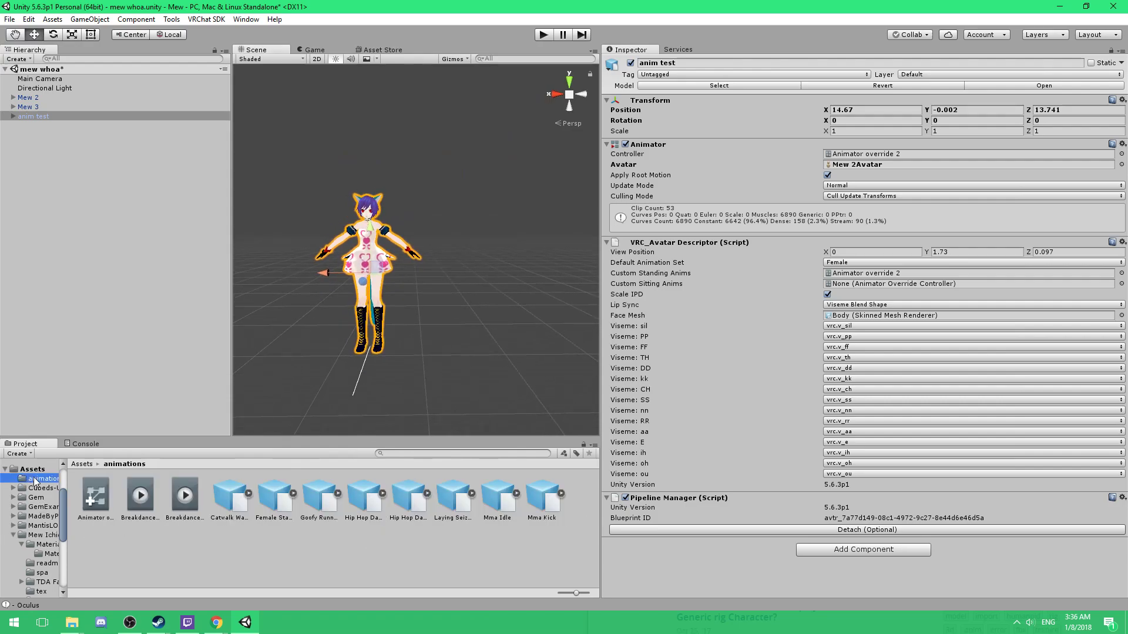
left_click(91, 498)
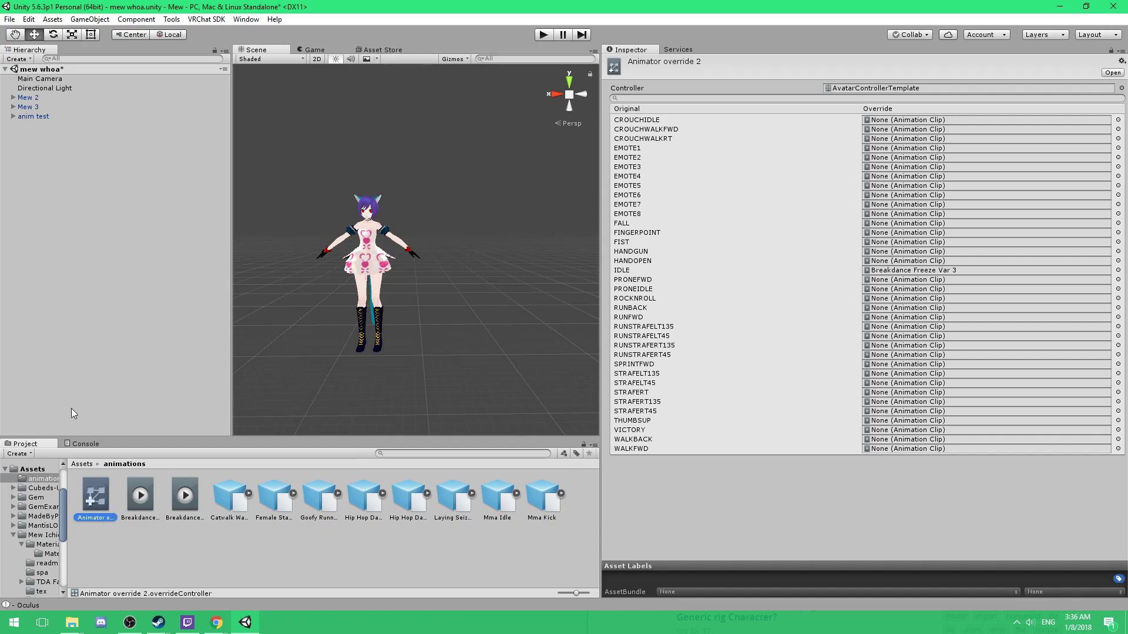
left_click(28, 117)
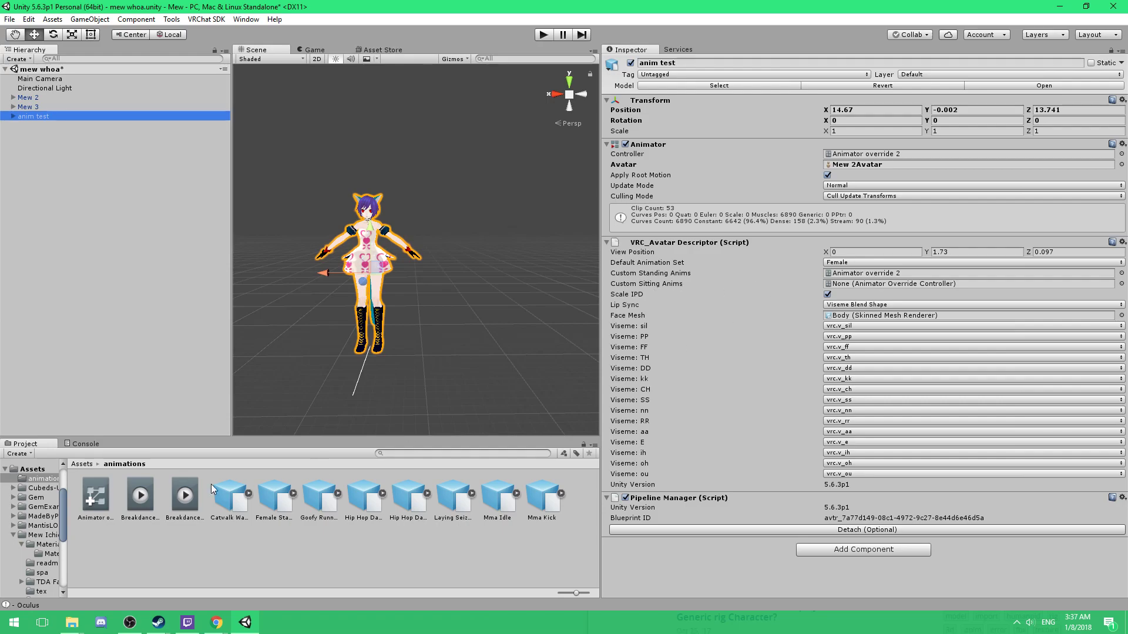
Reselect Animator override 2 to show its clip overrides again.
left_click(99, 500)
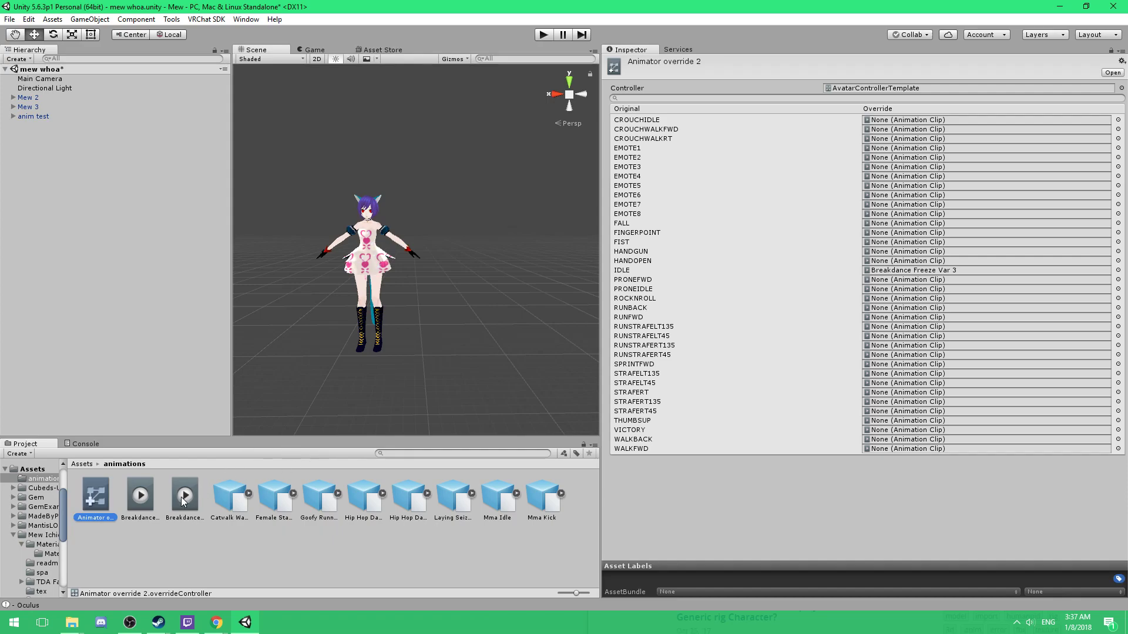
Preview Breakdance Footwork 1, go back to Animator override 2, then open Catwalk Walking's import settings.
left_click(142, 496)
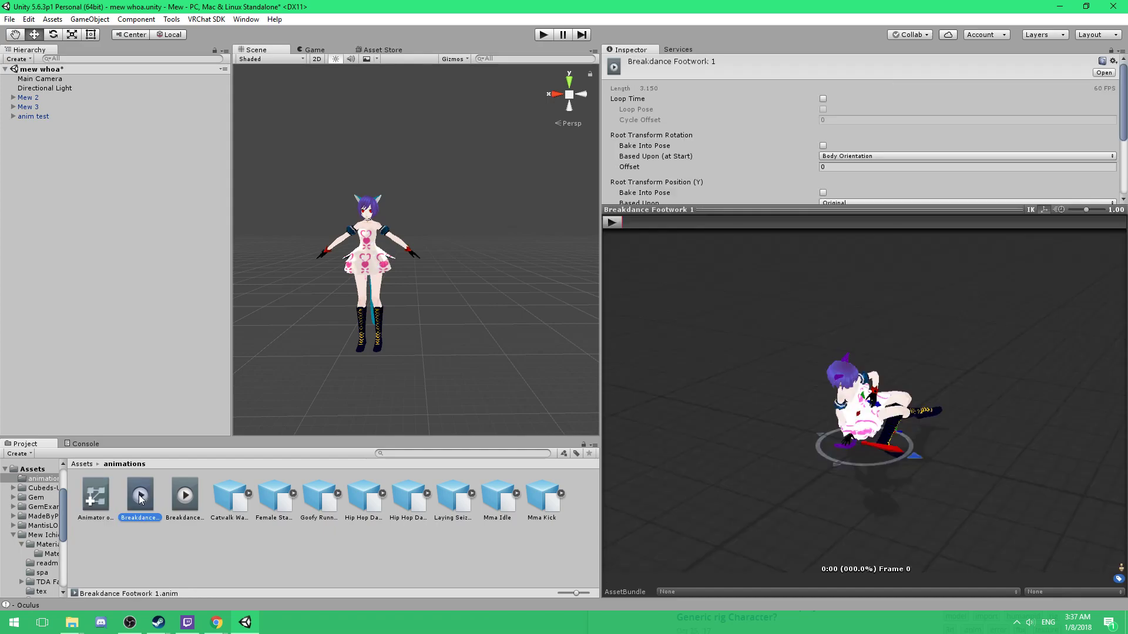
left_click(99, 505)
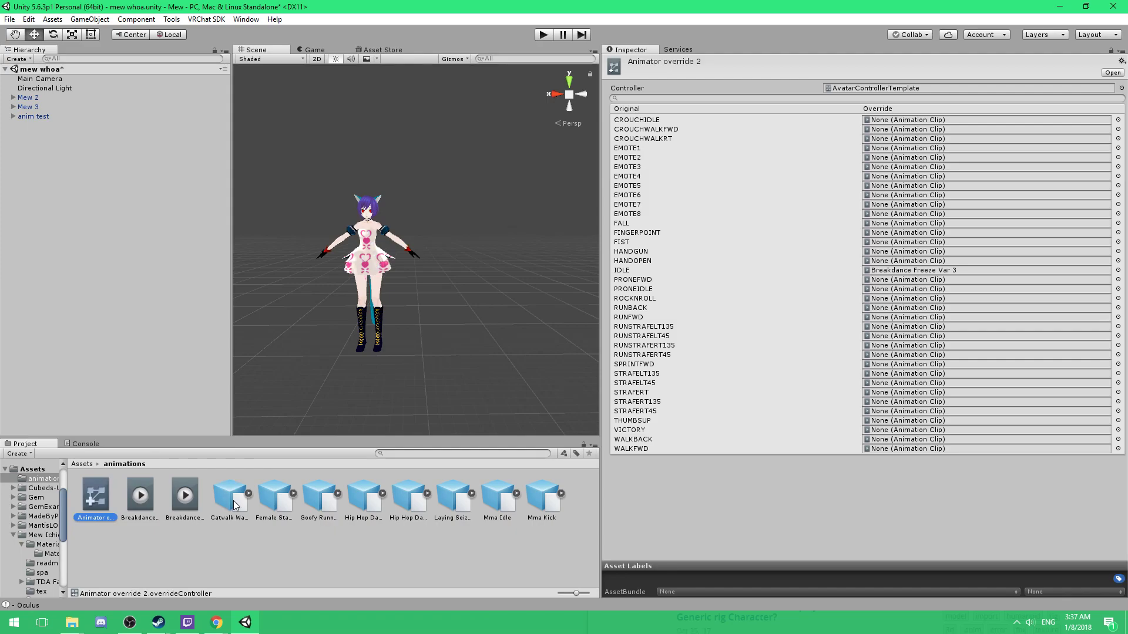
left_click(234, 500)
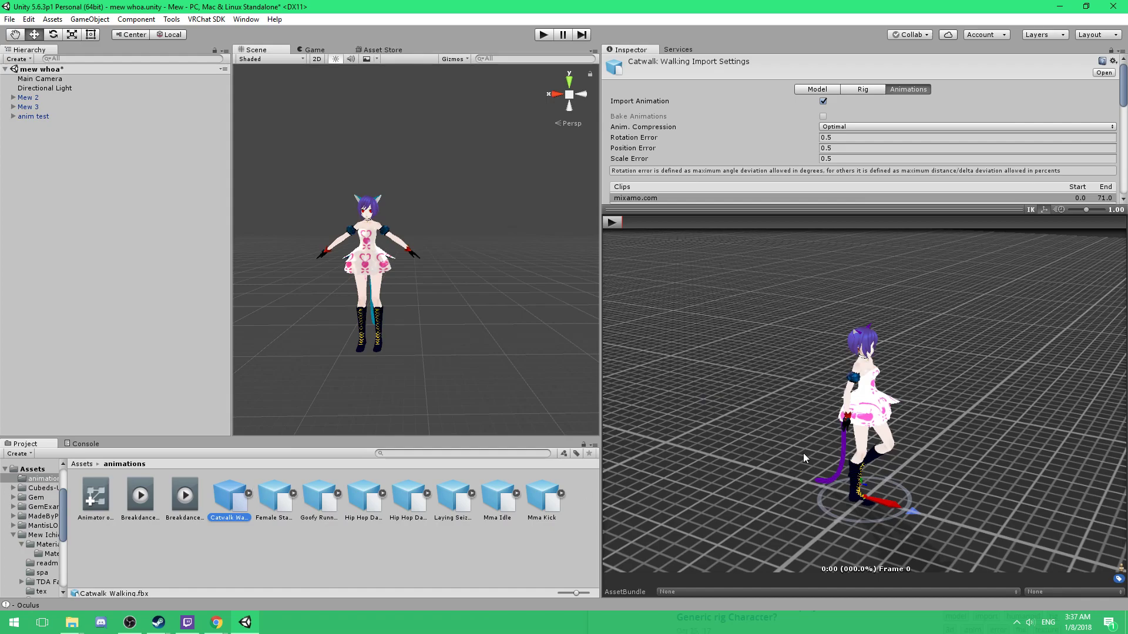
Orbit and play the Catwalk Walking preview, pausing it at frame 27.
left_click_drag(802, 453, 782, 451)
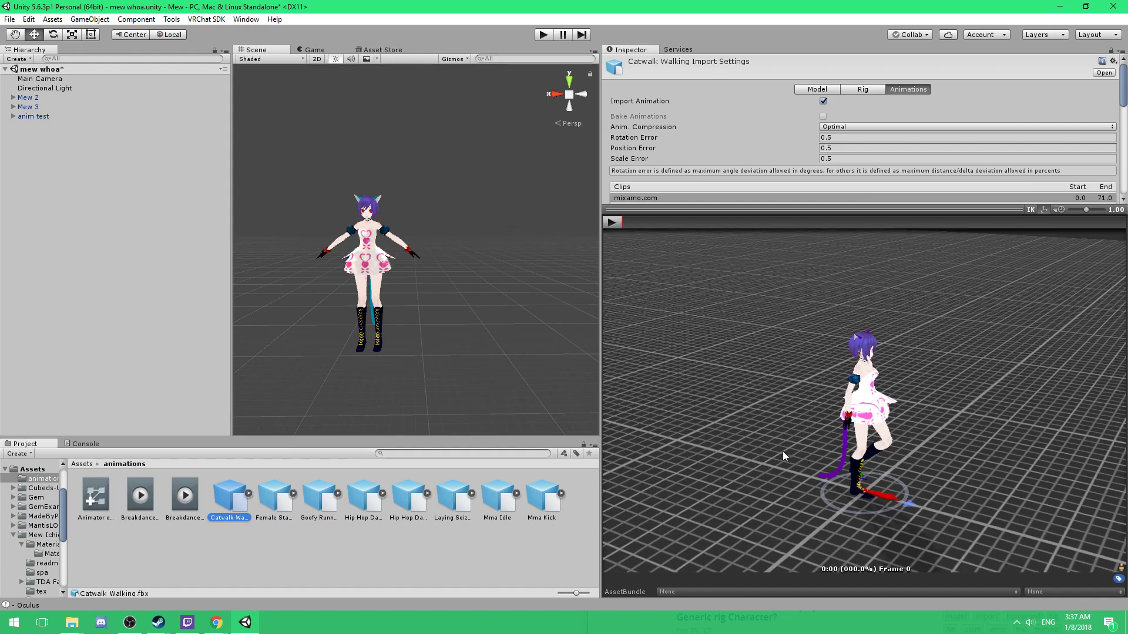
left_click(609, 223)
left_click(608, 224)
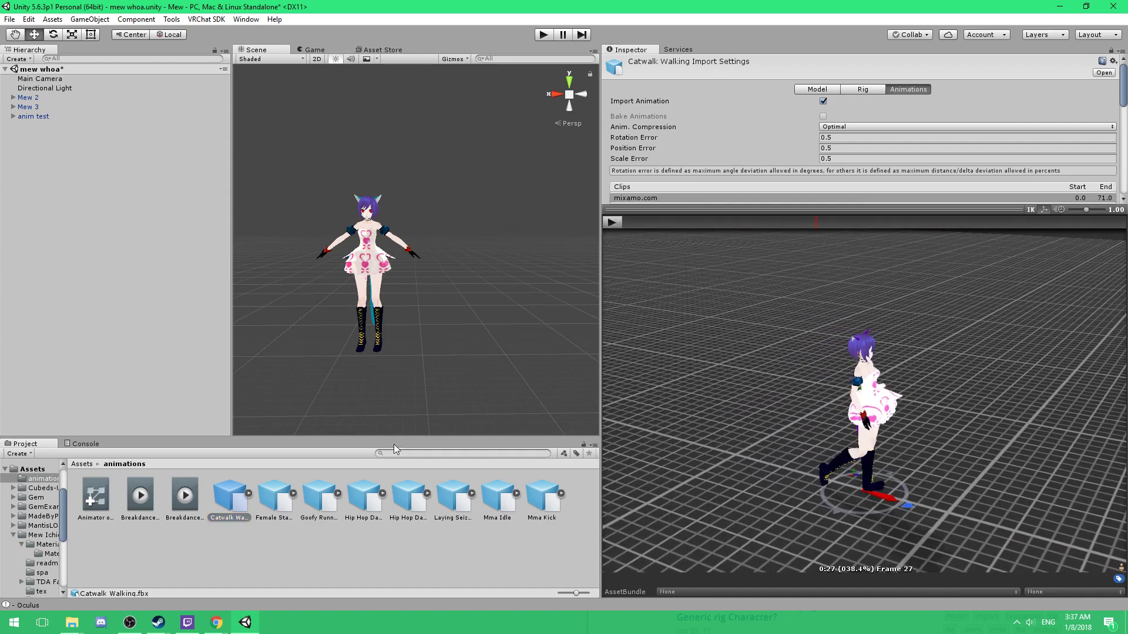
Expand Catwalk Walking, reimport it, and close the Paint 3D window that popped up.
left_click(248, 494)
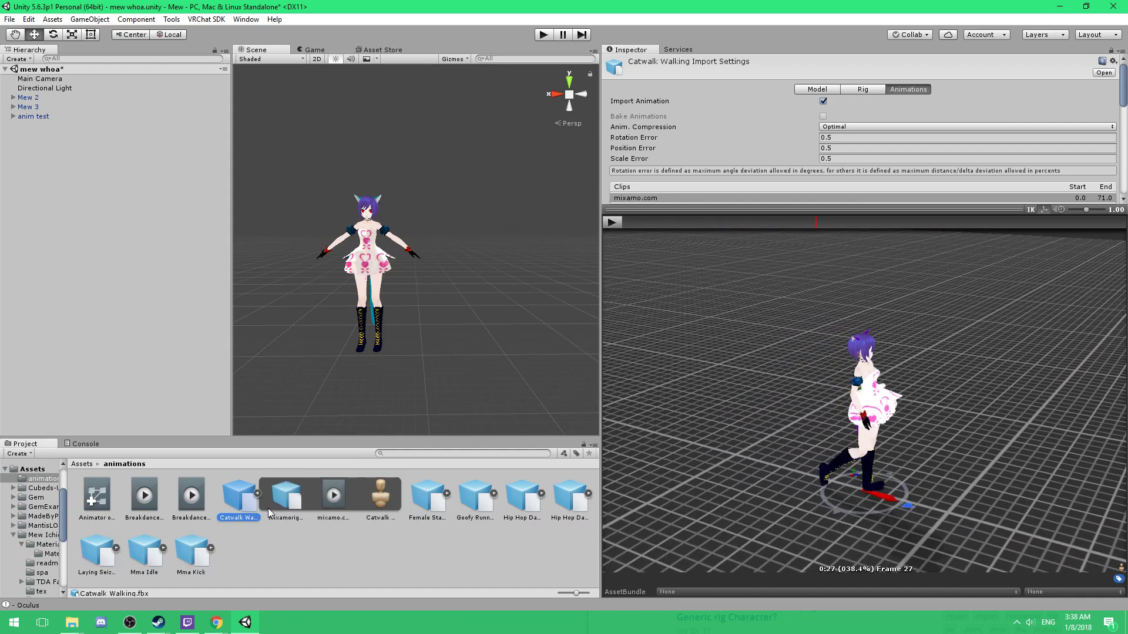
double_click(236, 518)
right_click(237, 517)
left_click(259, 456)
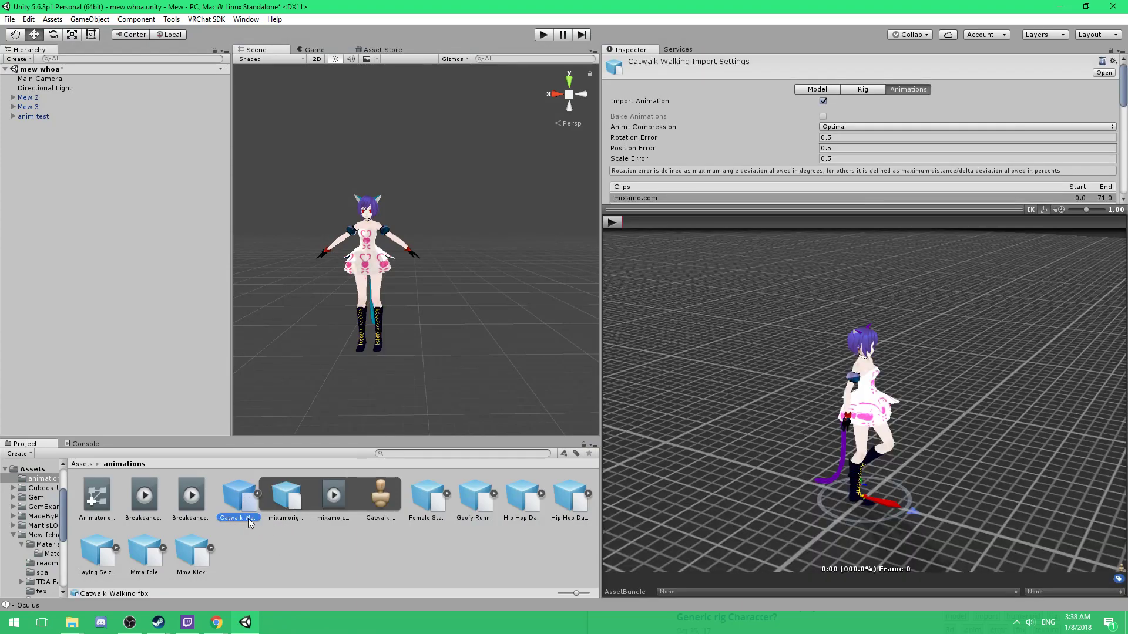
double_click(244, 517)
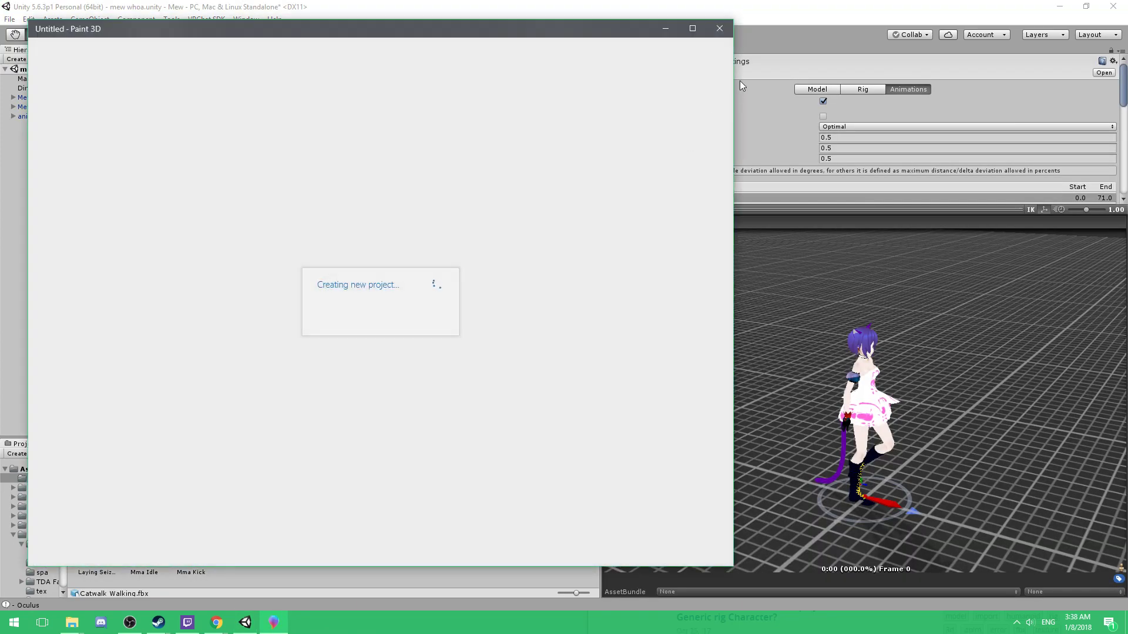
left_click(721, 35)
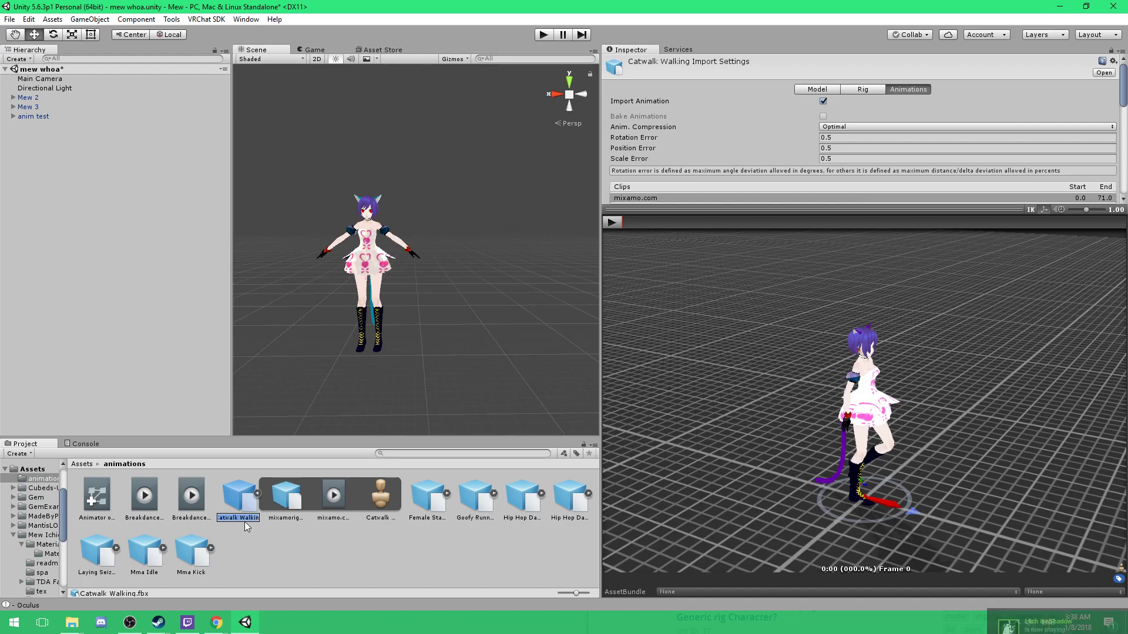
Duplicate the embedded mixamo.com clip into a standalone clip named Catwalk Walking.
left_click(339, 504)
left_click(335, 499)
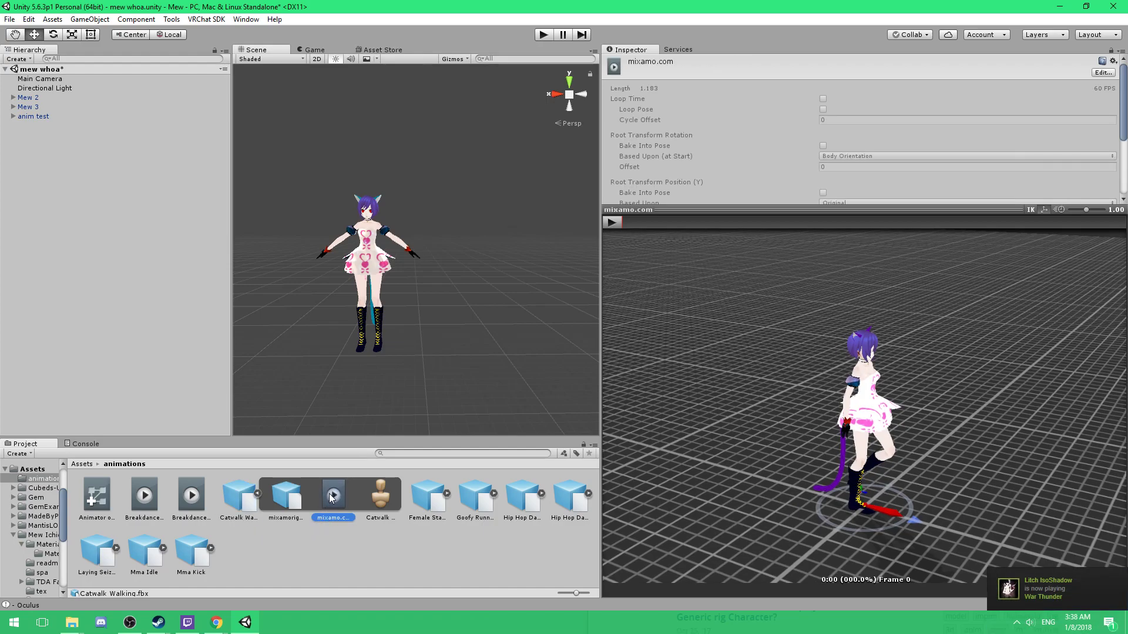
key("ctrl+d")
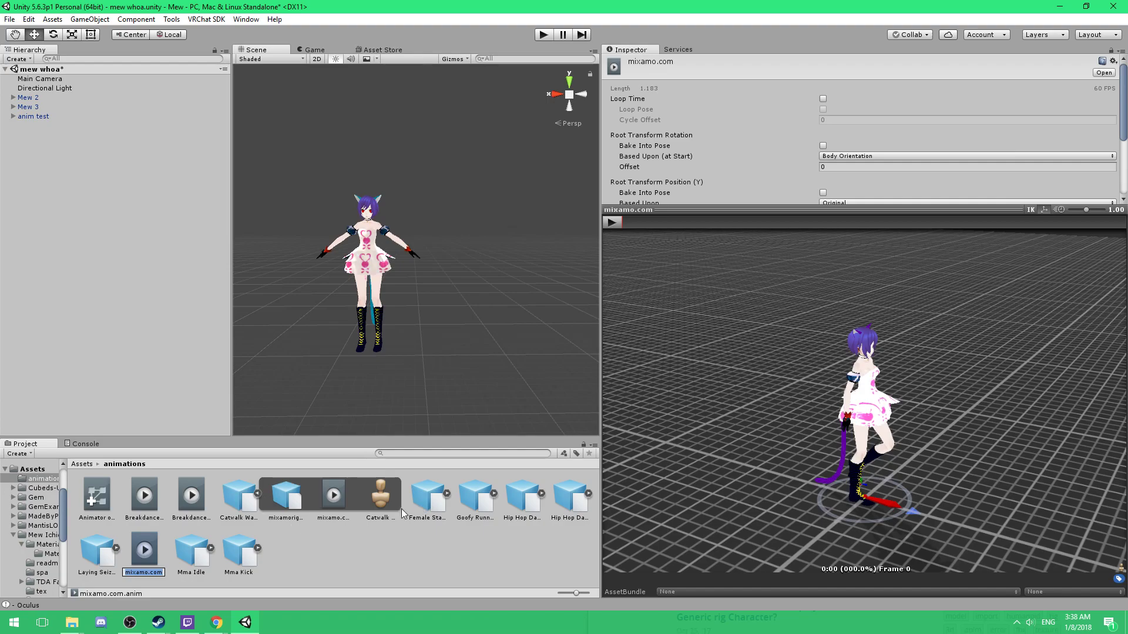
type("Catwalk Walking")
key("Return")
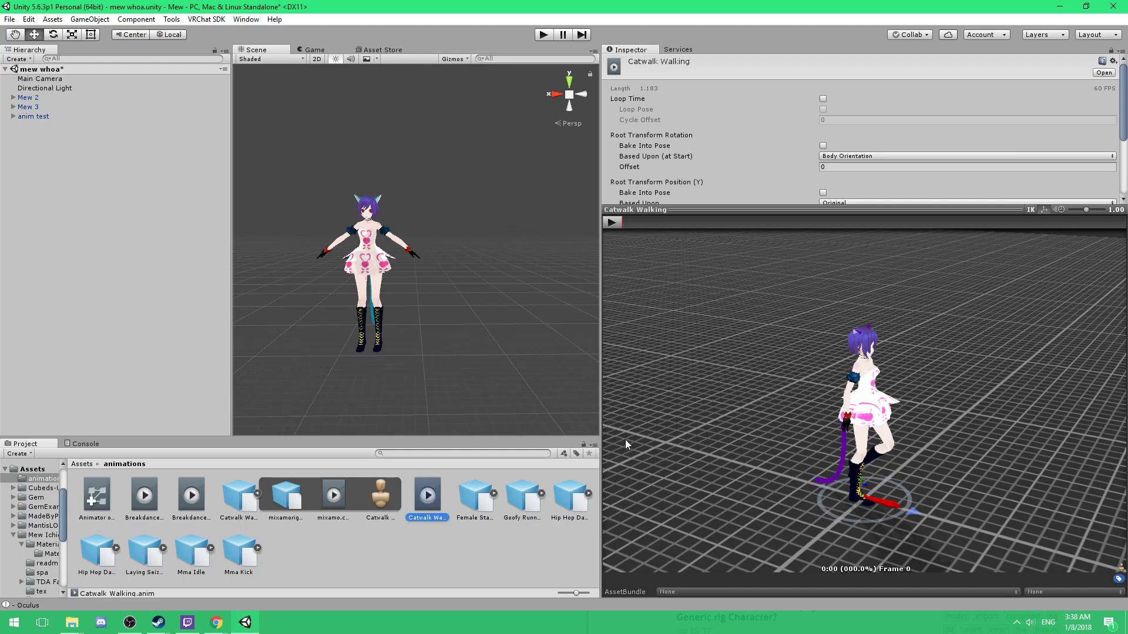
Delete the original Catwalk Walking FBX from the animations folder.
left_click(239, 492)
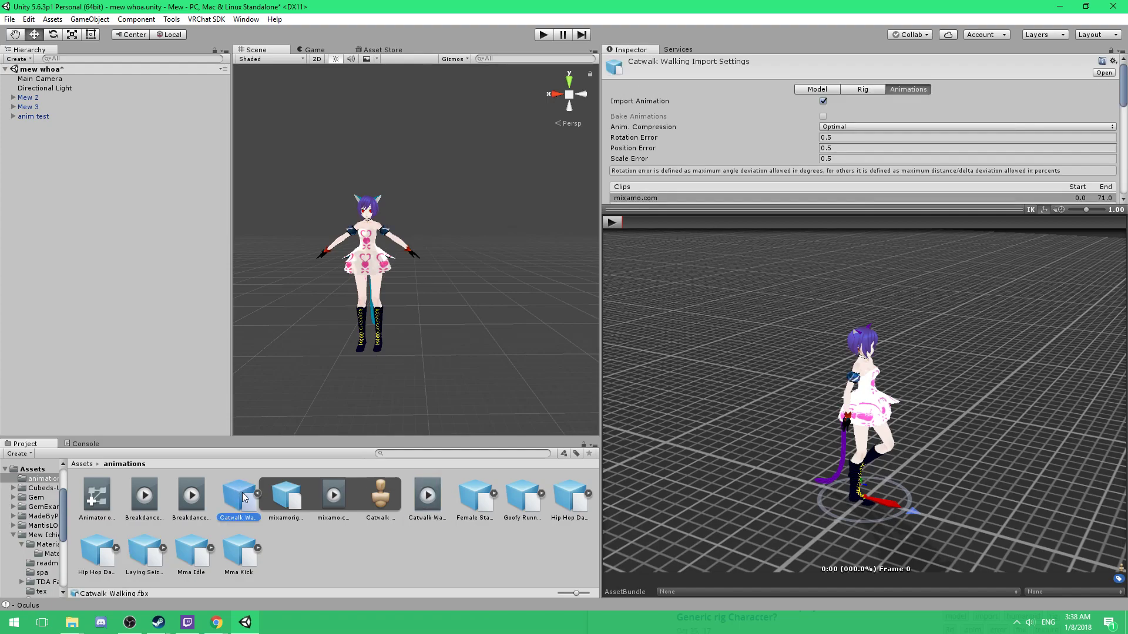
key("Delete")
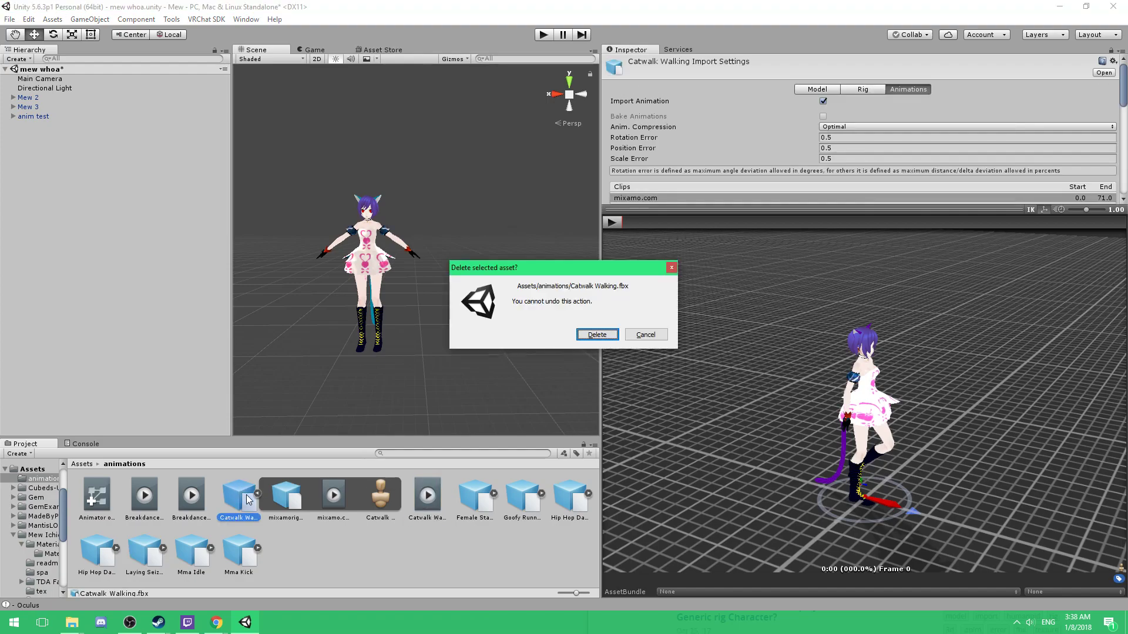
left_click(597, 334)
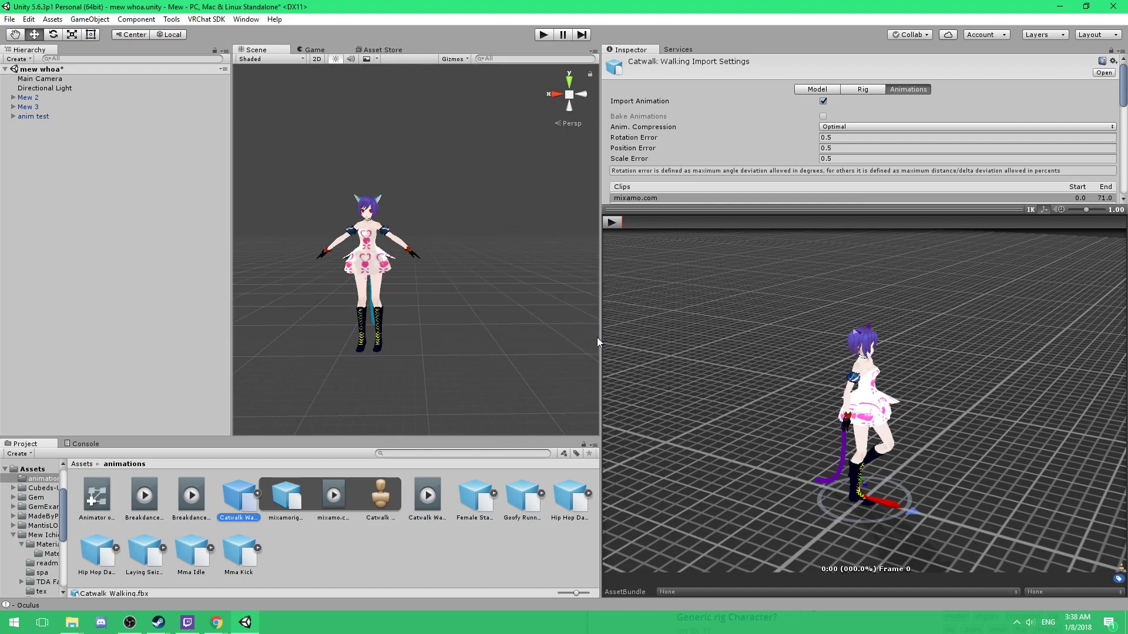
left_click(279, 501)
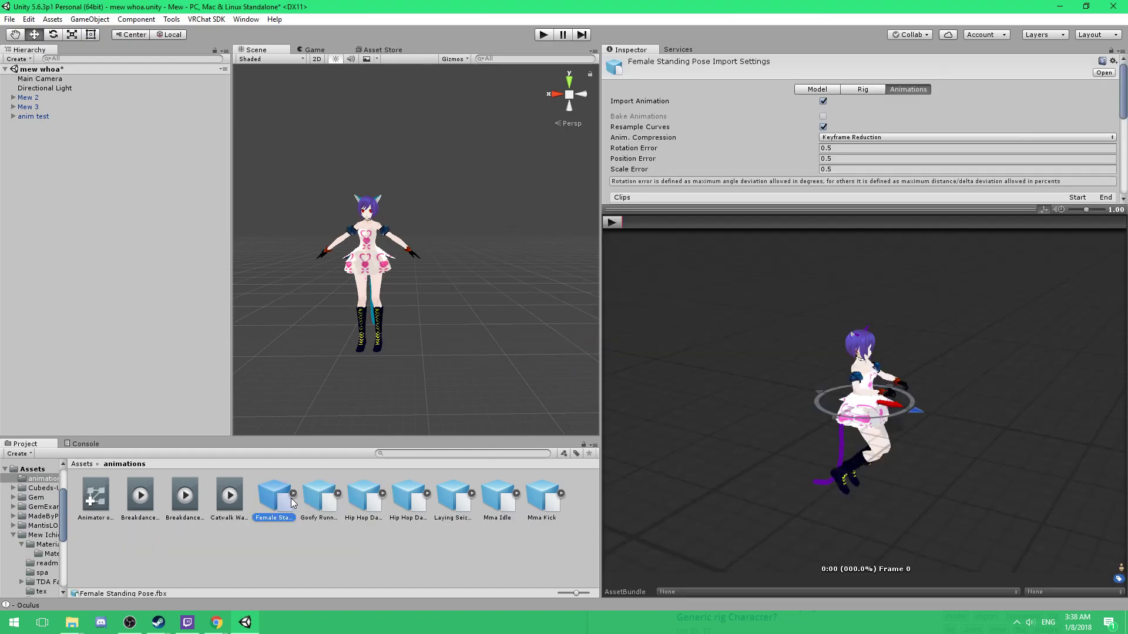
left_click_drag(846, 382, 623, 232)
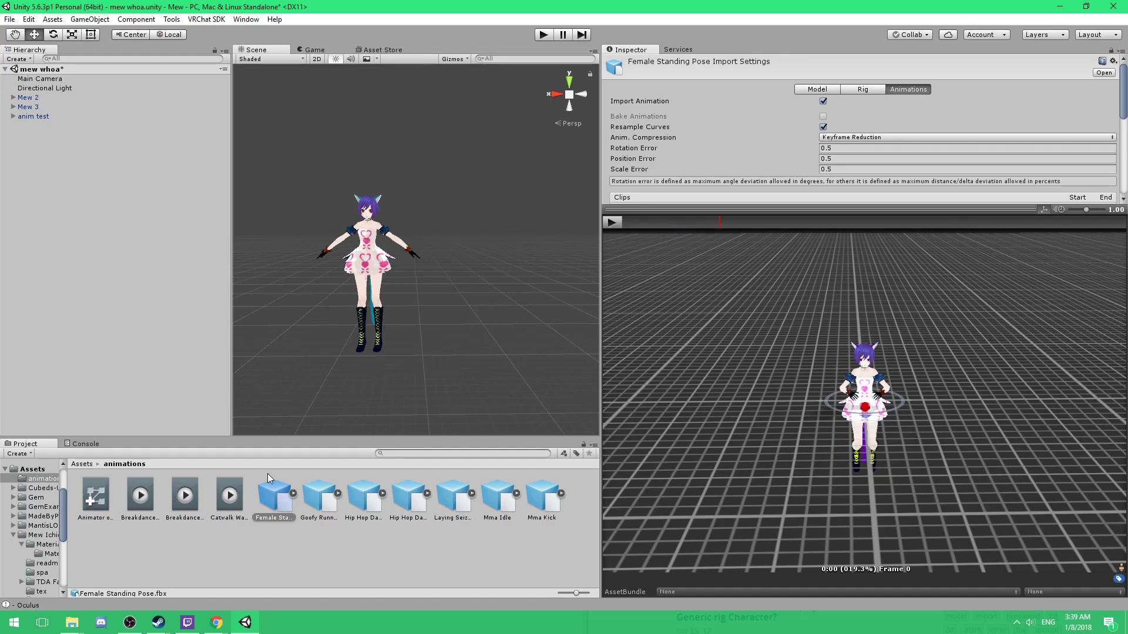
Set the Female Standing Pose FBX rig Animation Type to Humanoid.
left_click(855, 90)
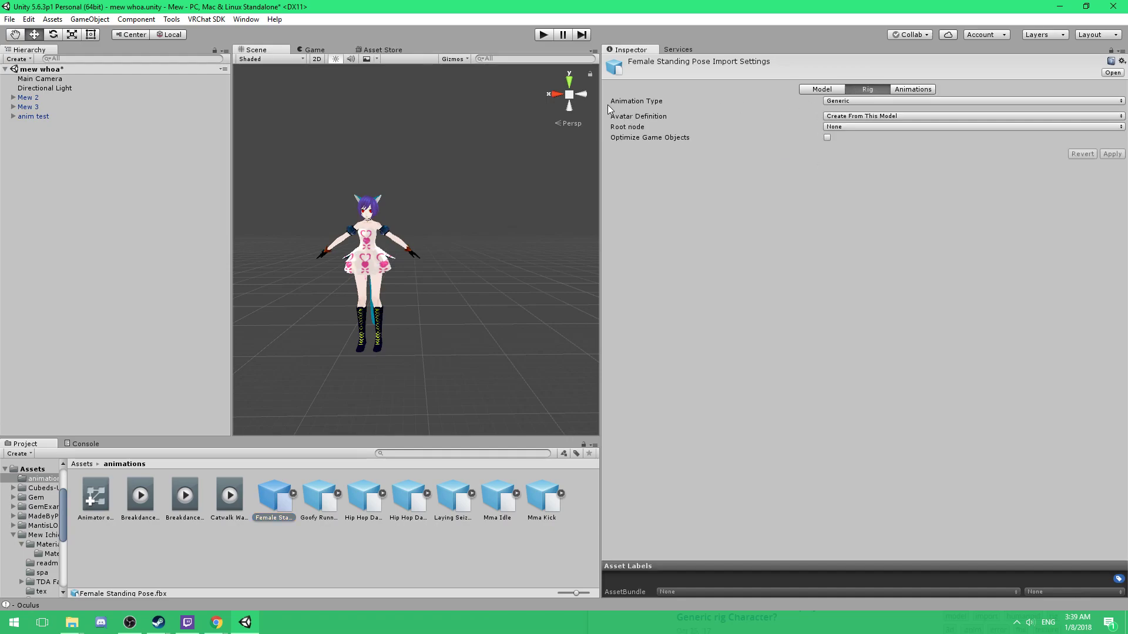
left_click(837, 102)
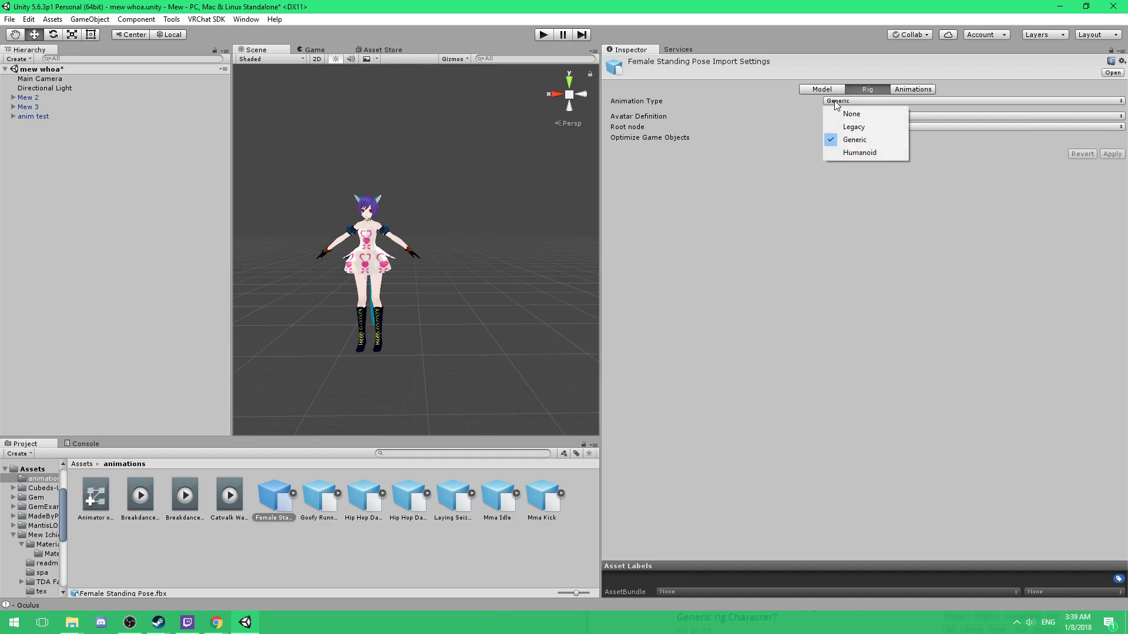
left_click(850, 153)
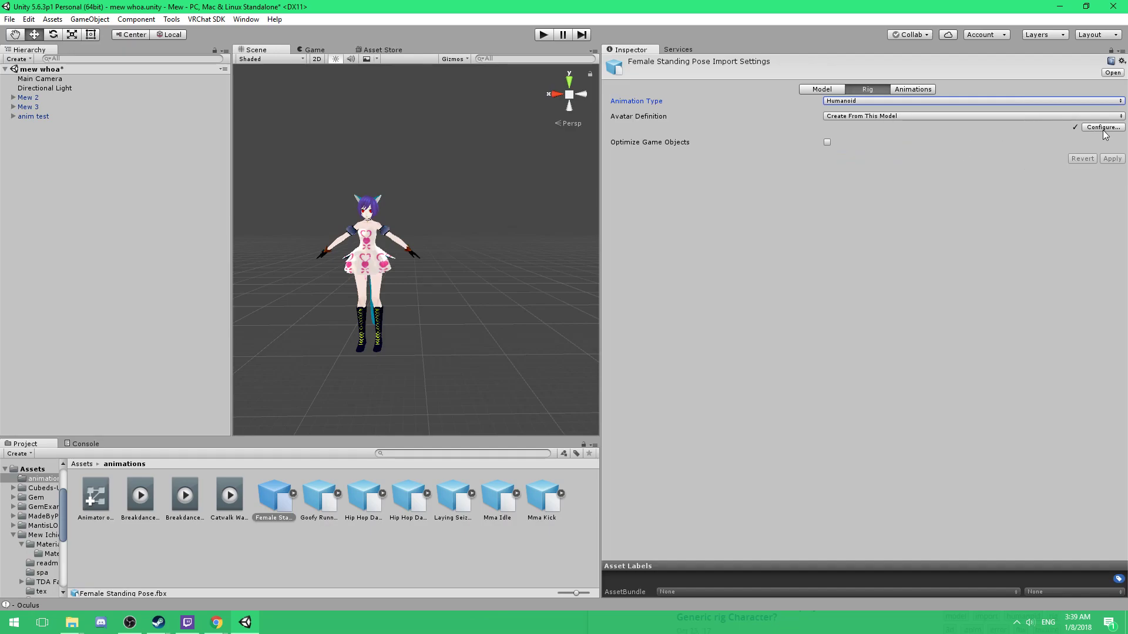
Play the animation preview and orbit it from the front and a higher rear-side view.
left_click(897, 91)
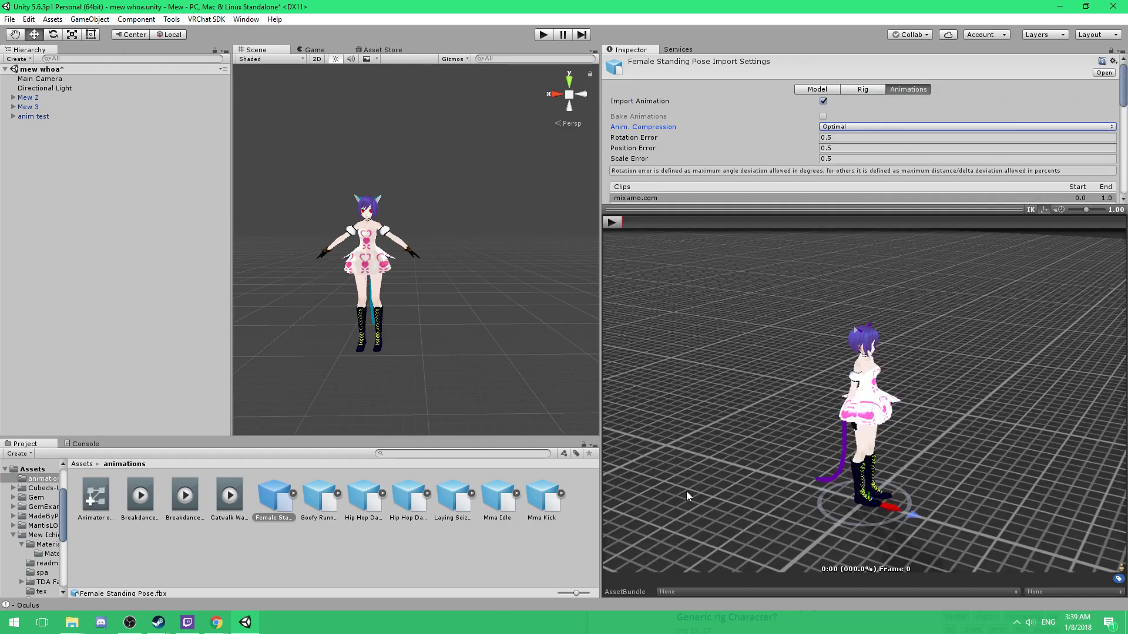
left_click(612, 223)
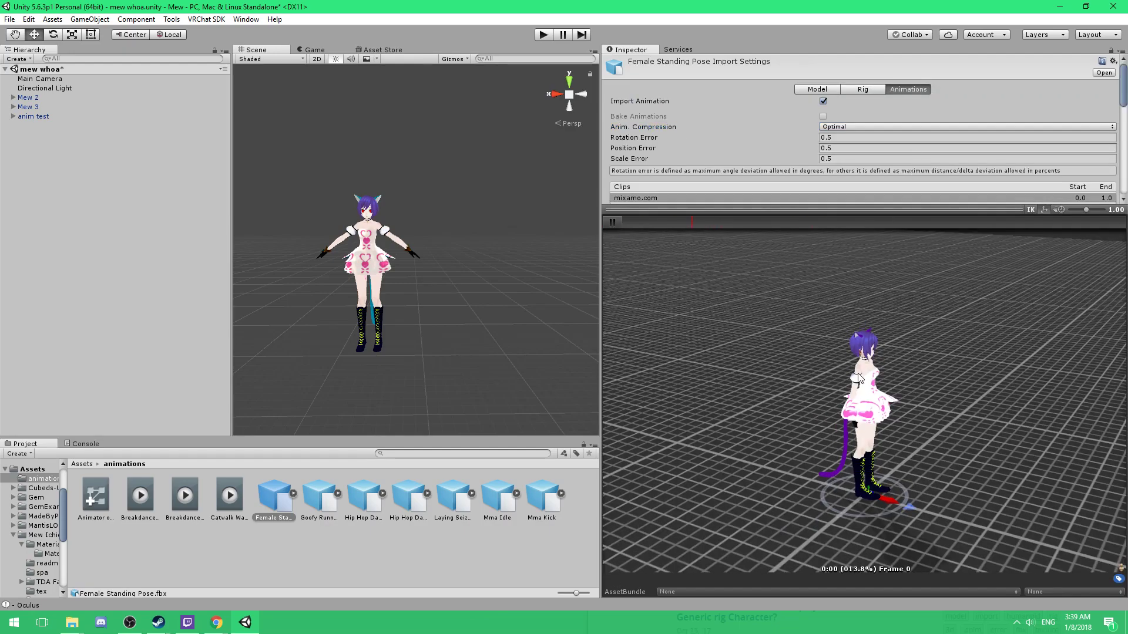
left_click_drag(858, 379, 730, 343)
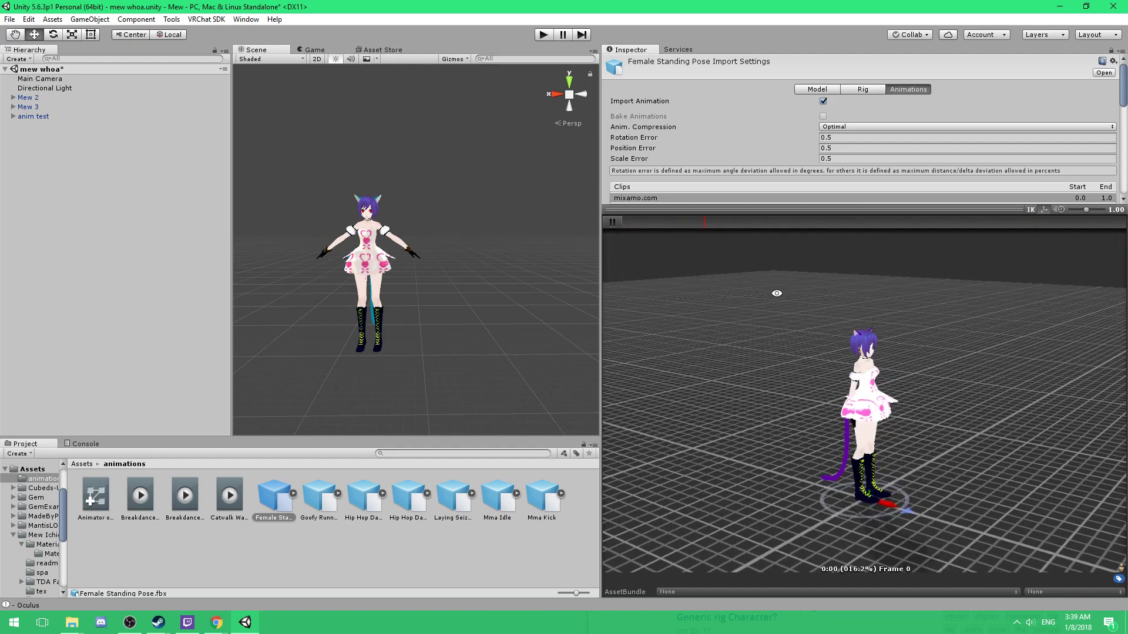
left_click(612, 222)
left_click_drag(613, 383, 794, 444)
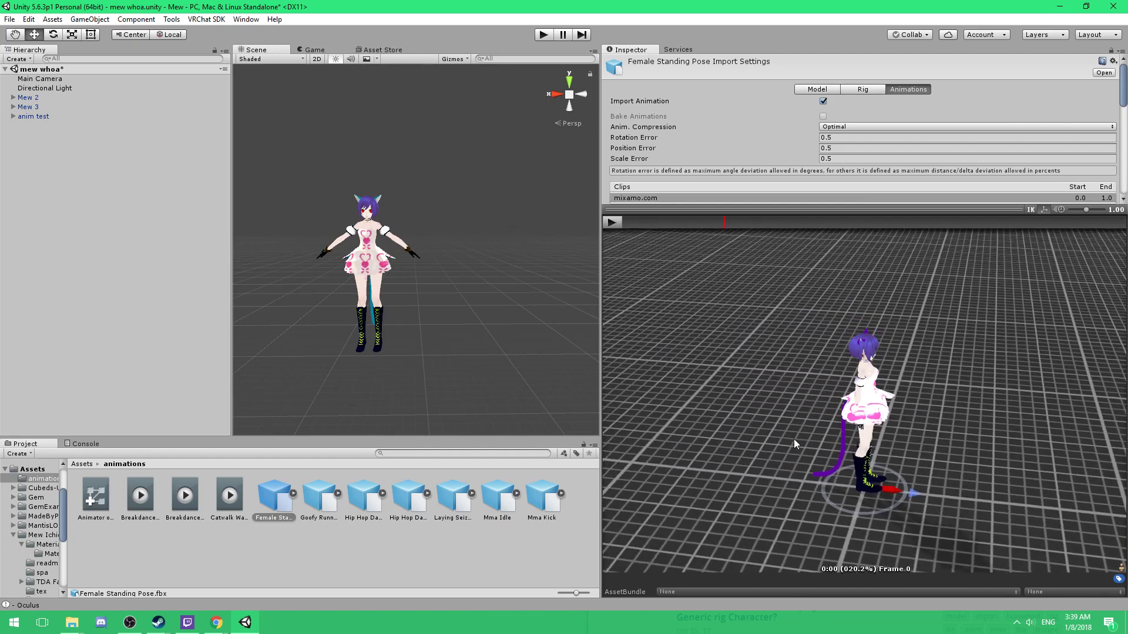
Expand Female Standing Pose.fbx and copy its name without changing it.
left_click(294, 493)
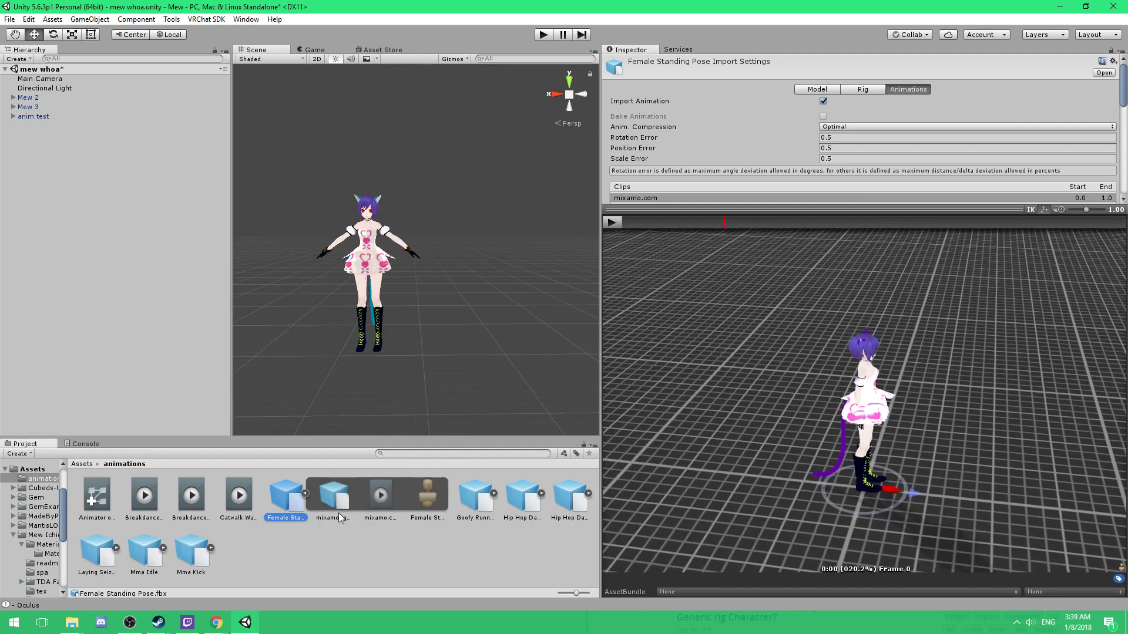
left_click(293, 517)
double_click(289, 518)
left_click(293, 519)
key("Return")
Duplicate the embedded mixamo.com clip with Ctrl+D and rename it 'Female Standing Pose'.
right_click(385, 499)
left_click(376, 499)
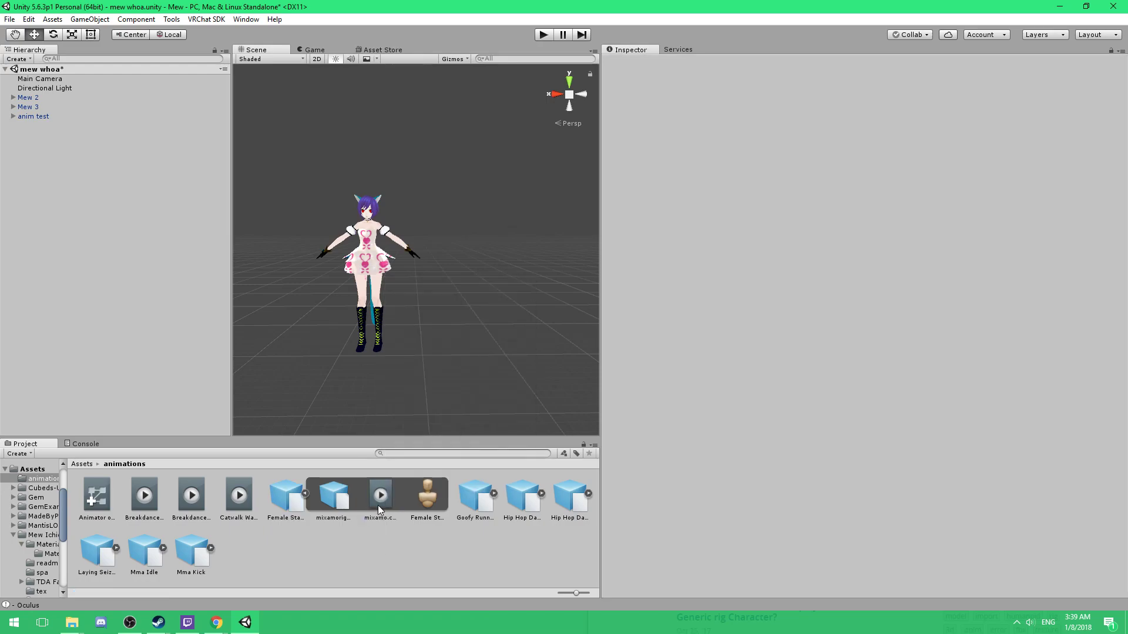
key("ctrl+d")
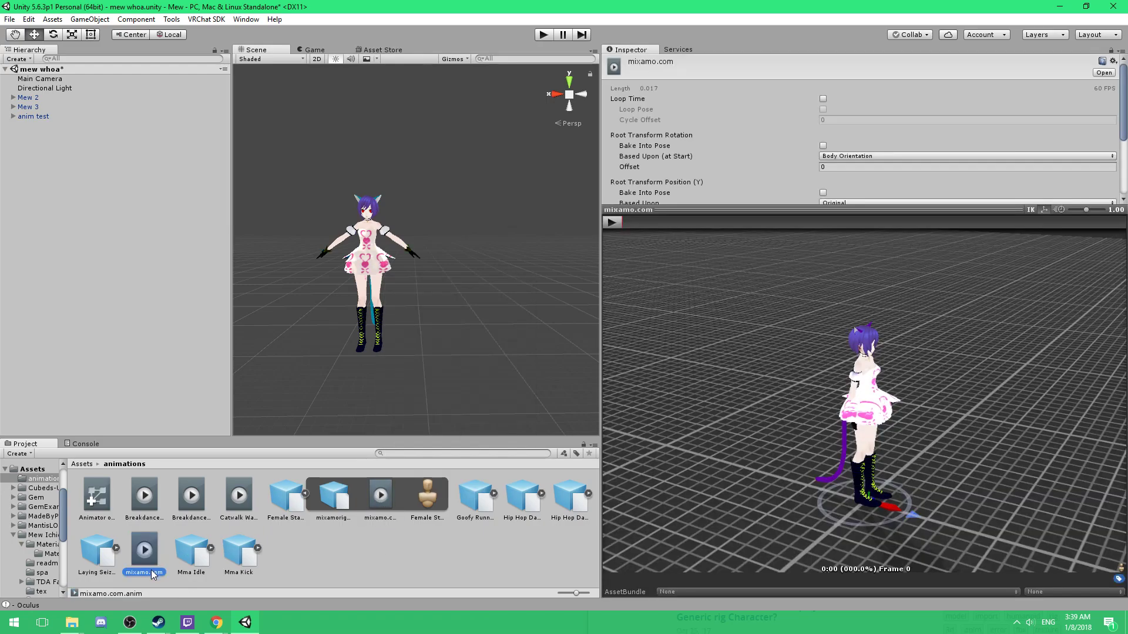
left_click(152, 570)
key("ctrl+v")
key("Return")
Delete the original Female Standing Pose FBX and confirm the deletion.
left_click(288, 493)
key("Delete")
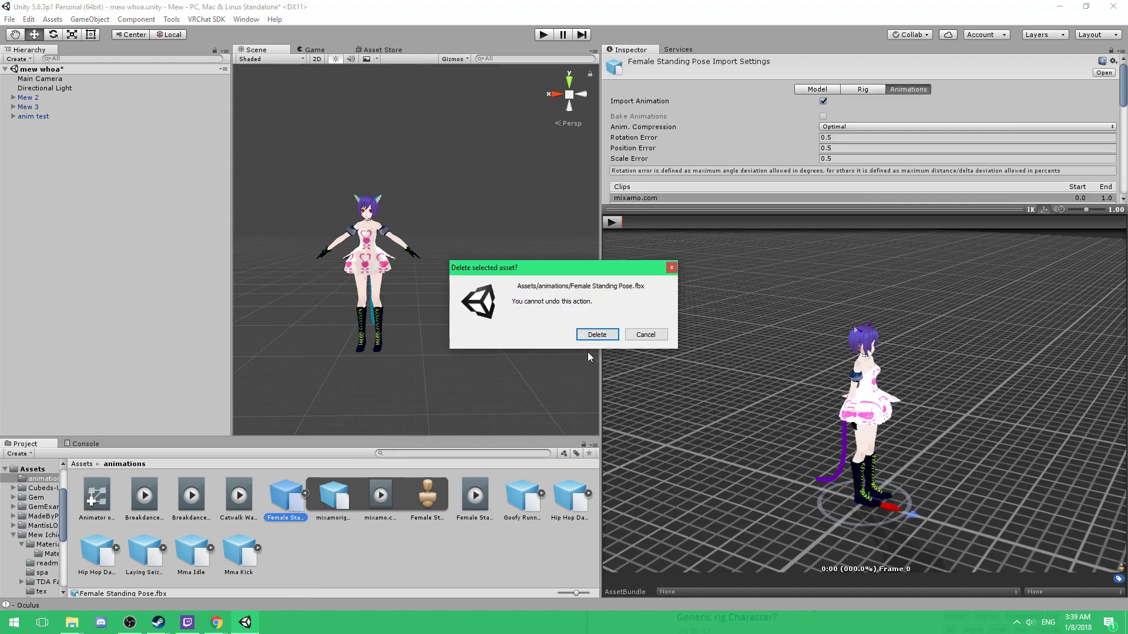
left_click(597, 334)
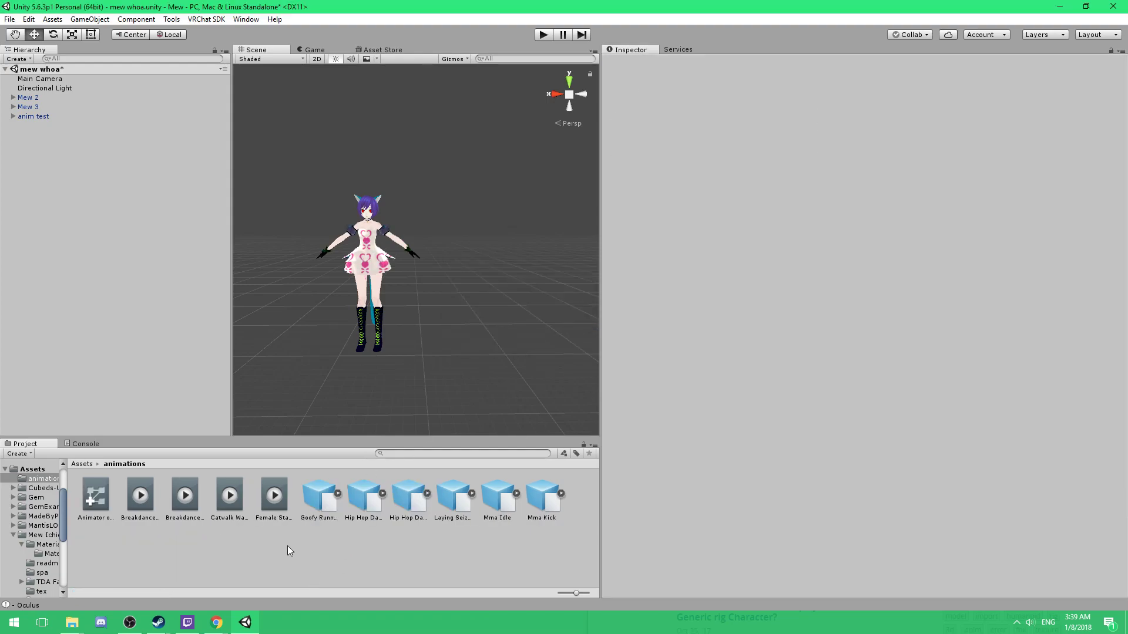